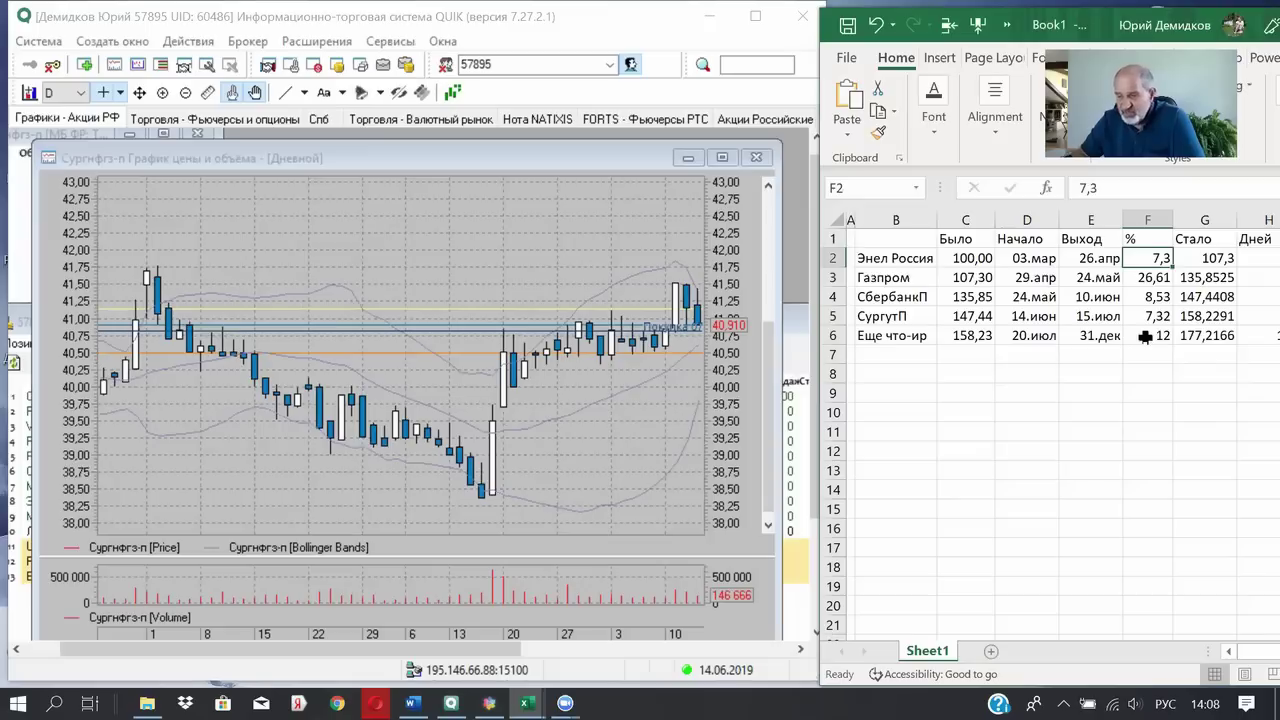
Review the percentage returns in the % column and widen the spreadsheet window to show columns through Текущая доходность
key(Down)
key(Down)
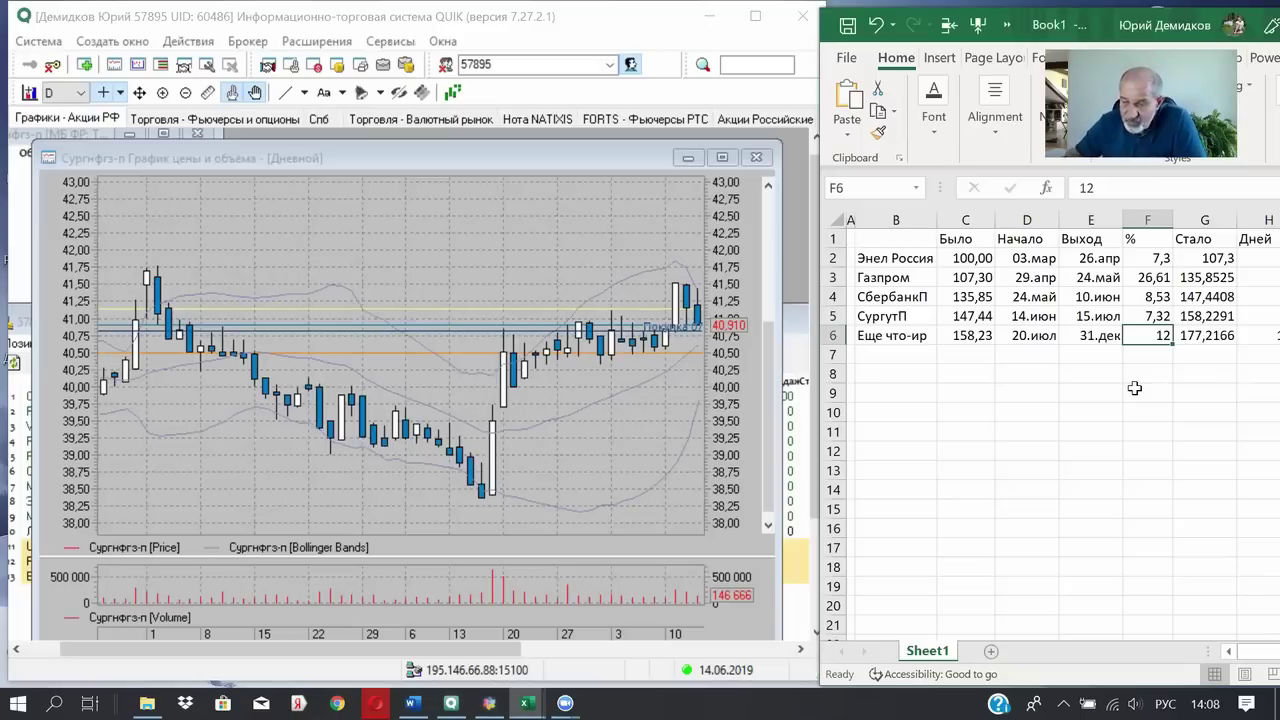
click(1150, 259)
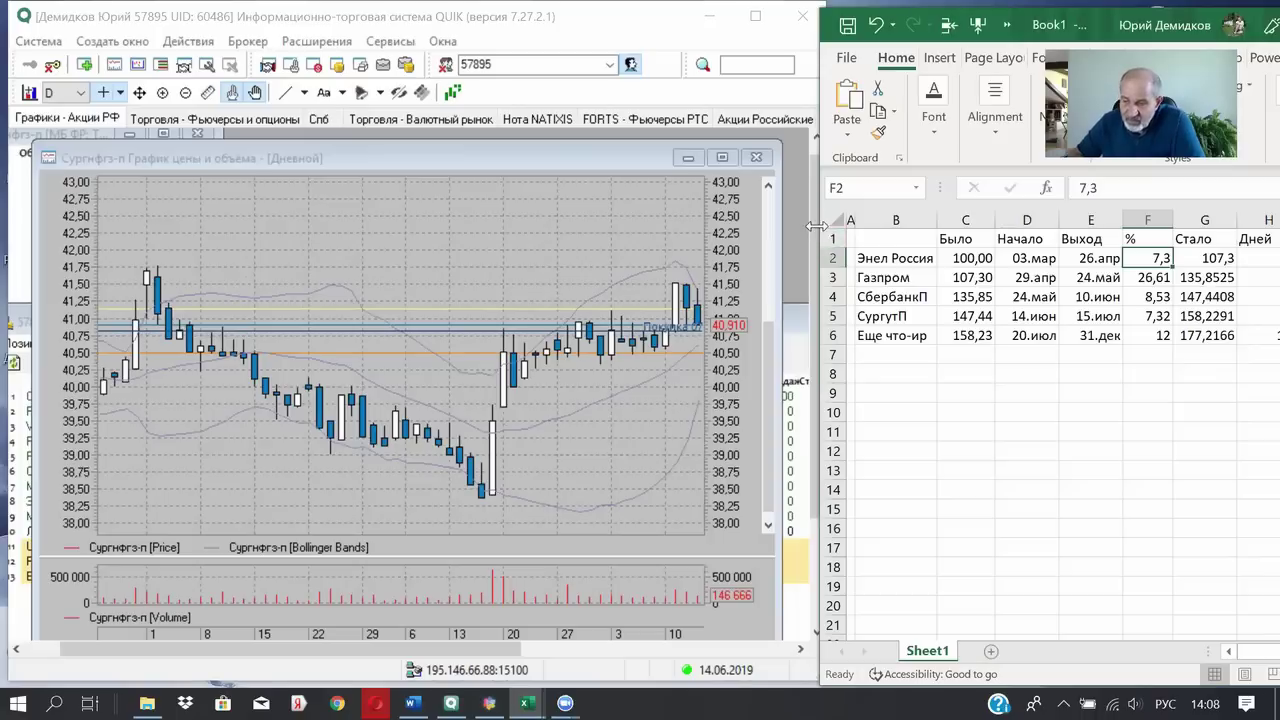
drag(812, 226, 514, 556)
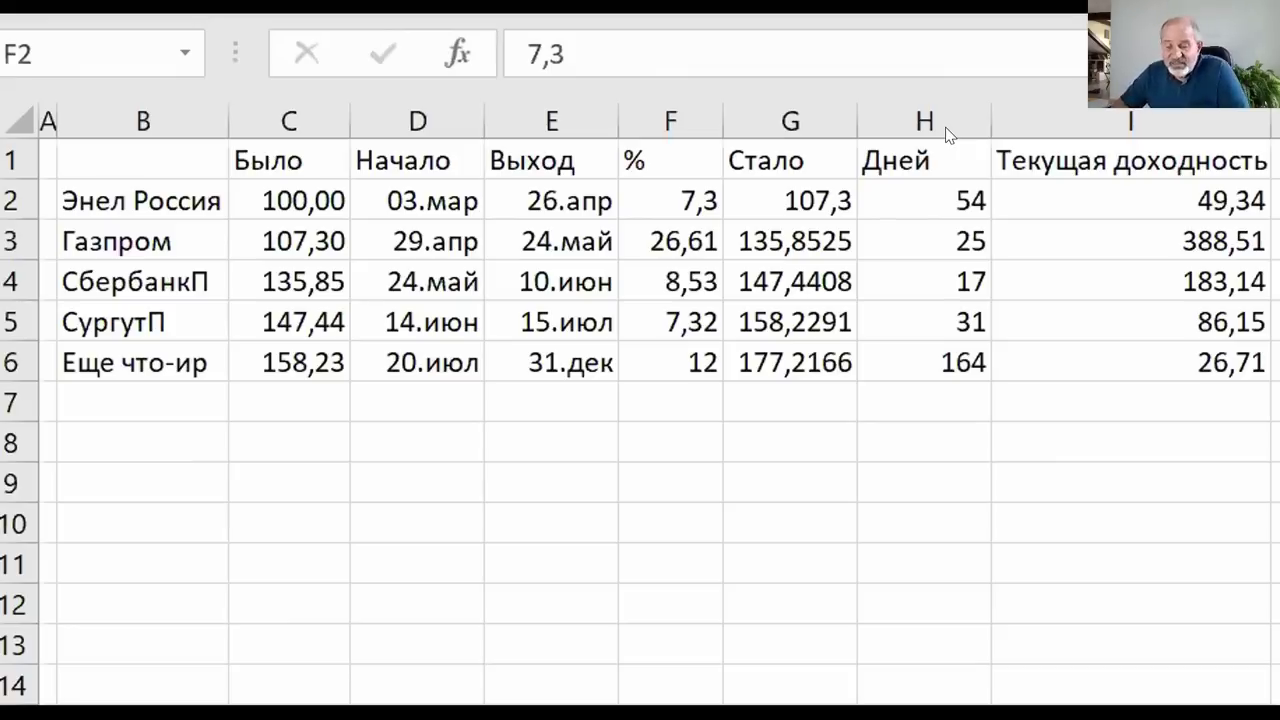
Examine the Энел Россия row's dates, percentage return and the formulas for final amount, days held and current yield
click(102, 186)
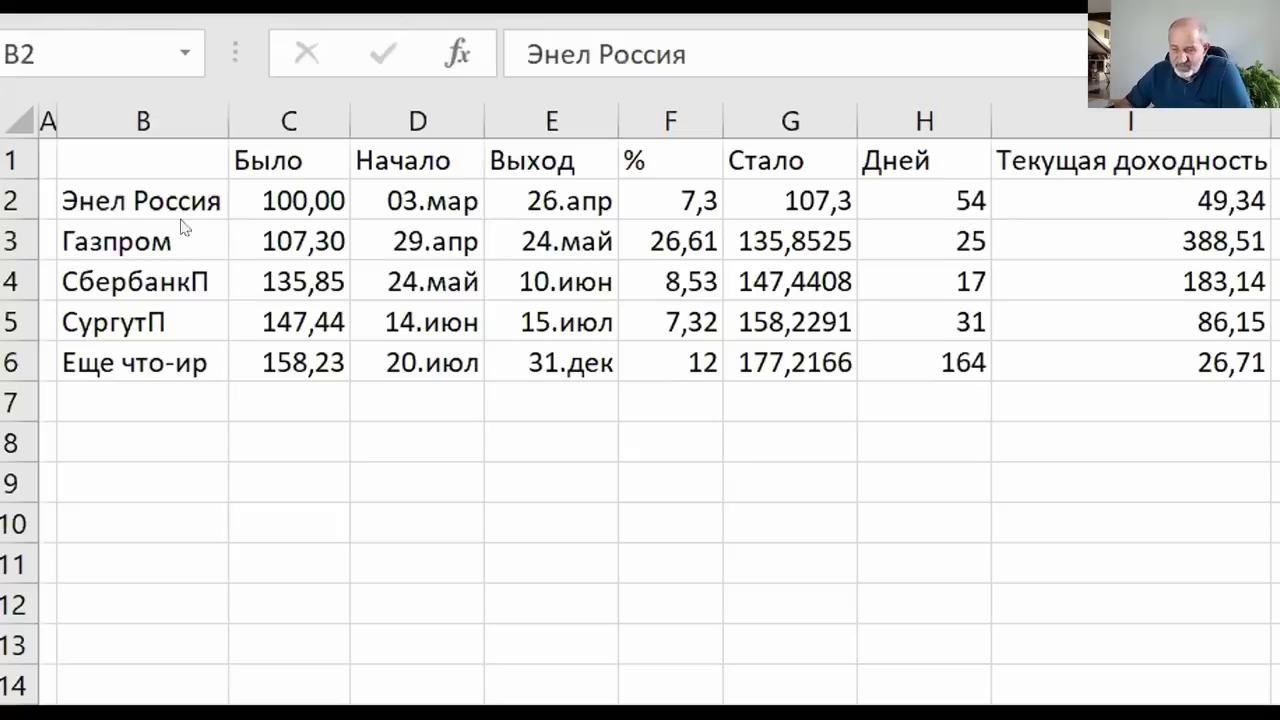
click(433, 186)
key(Right)
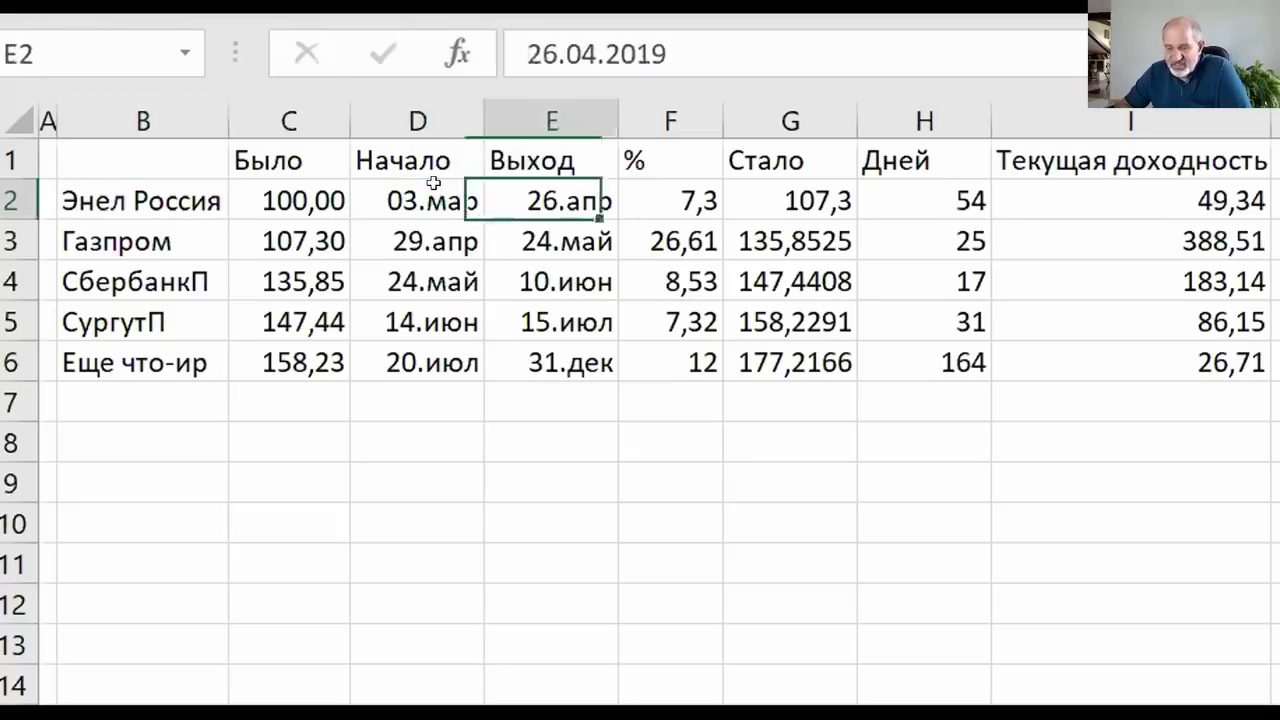
key(Right)
key(Right)
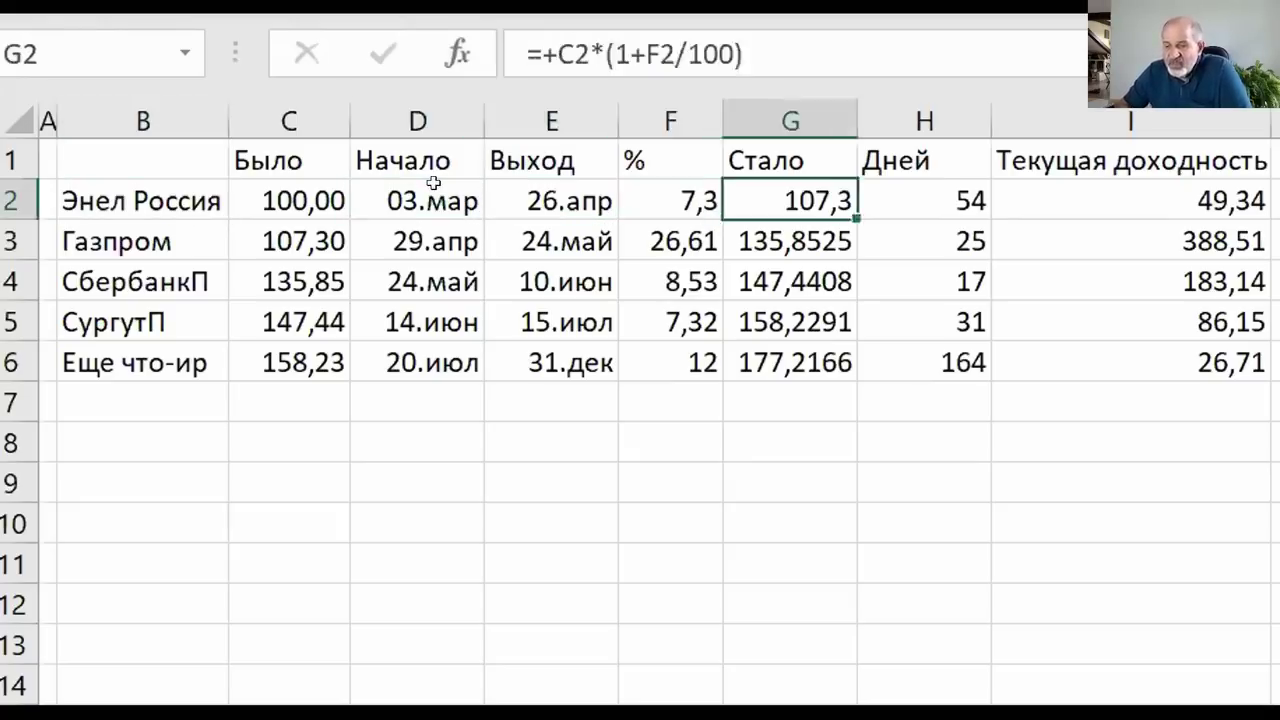
key(Right)
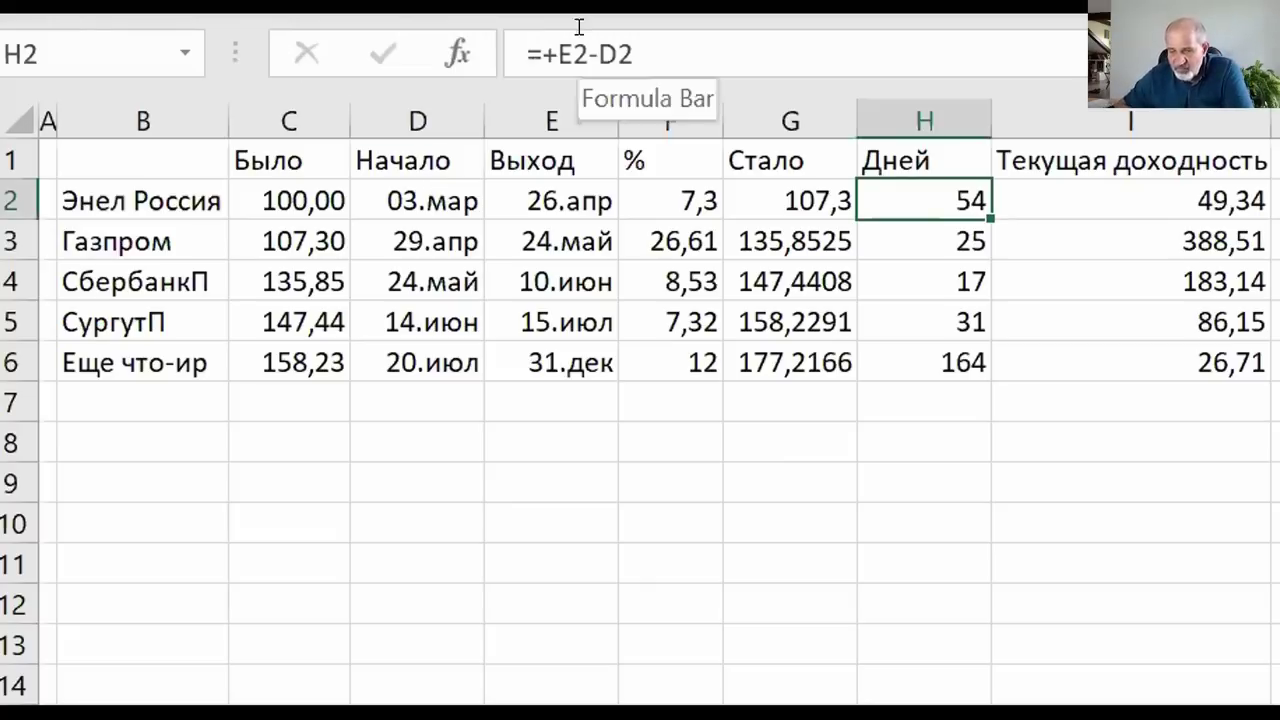
click(544, 186)
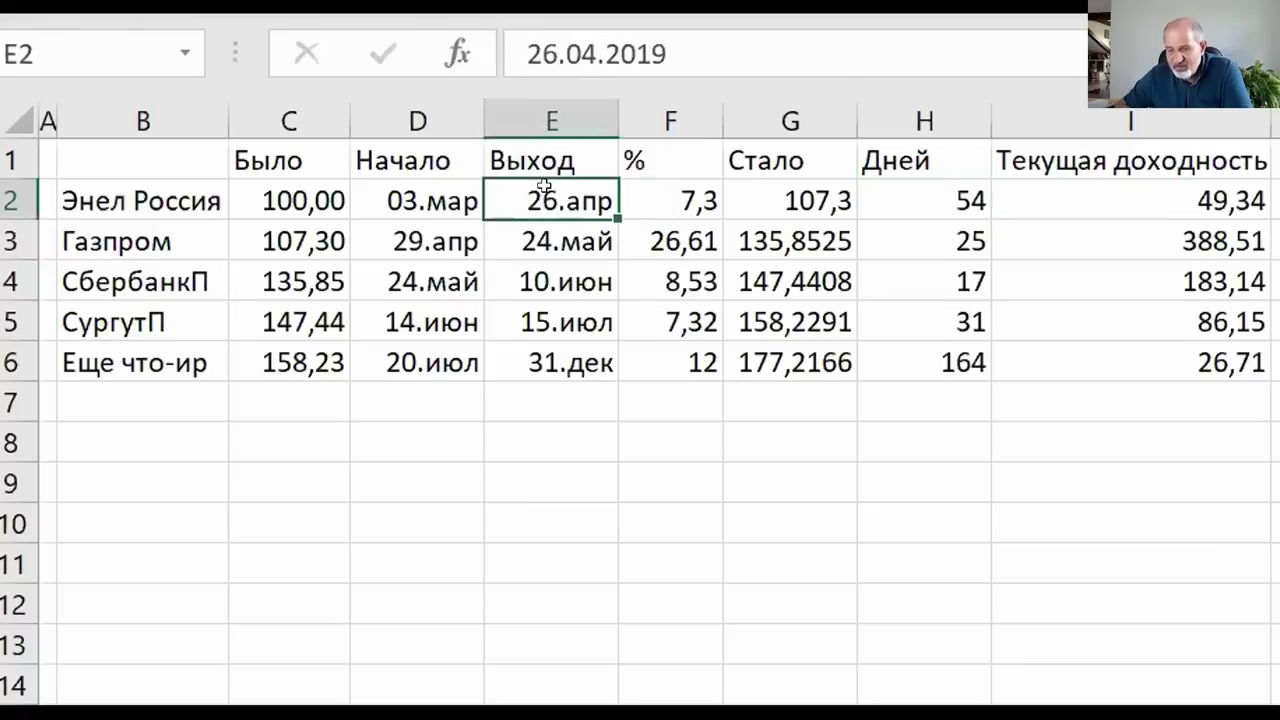
click(417, 184)
click(884, 199)
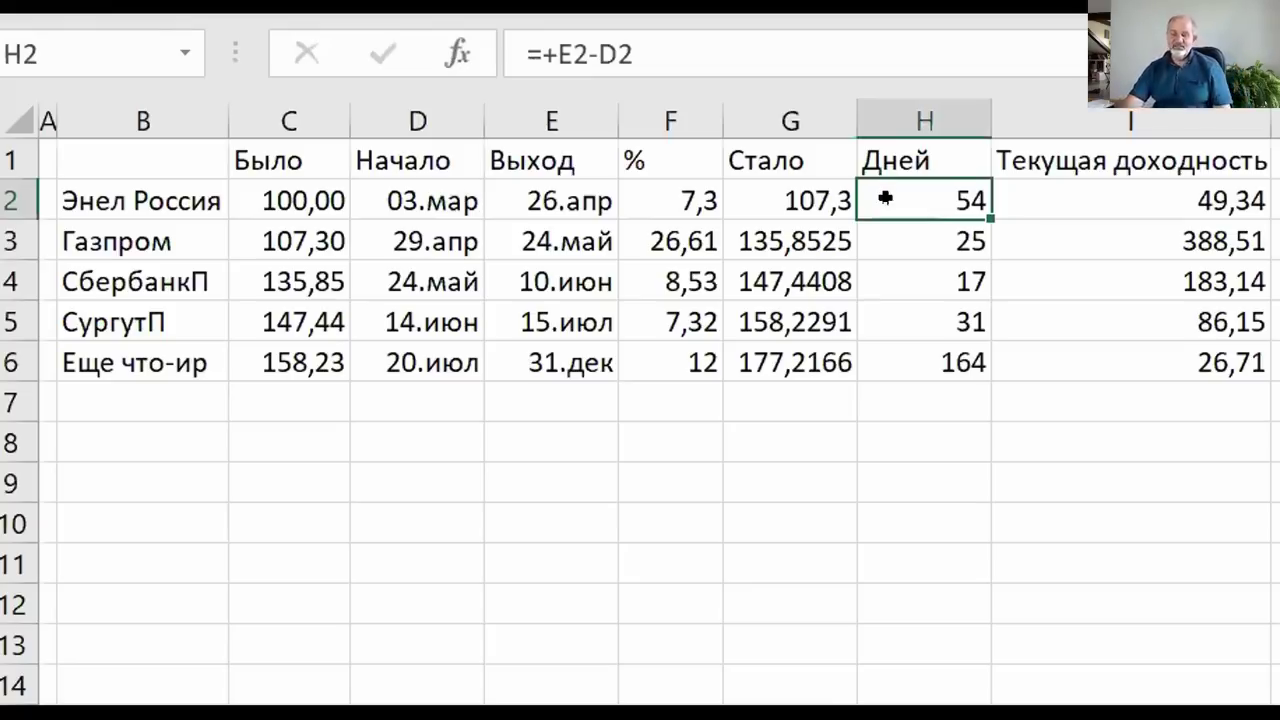
click(1124, 185)
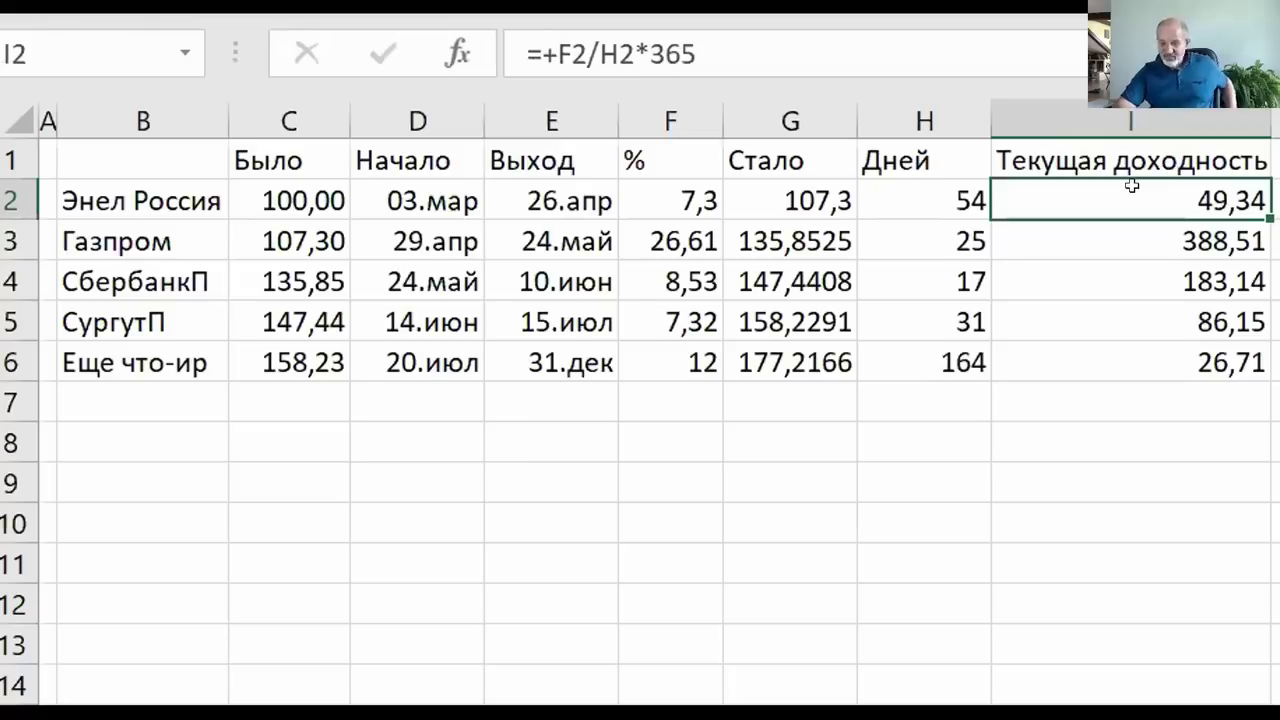
Check how the Газпром row's starting amount is derived from the previous trade's final amount
click(275, 228)
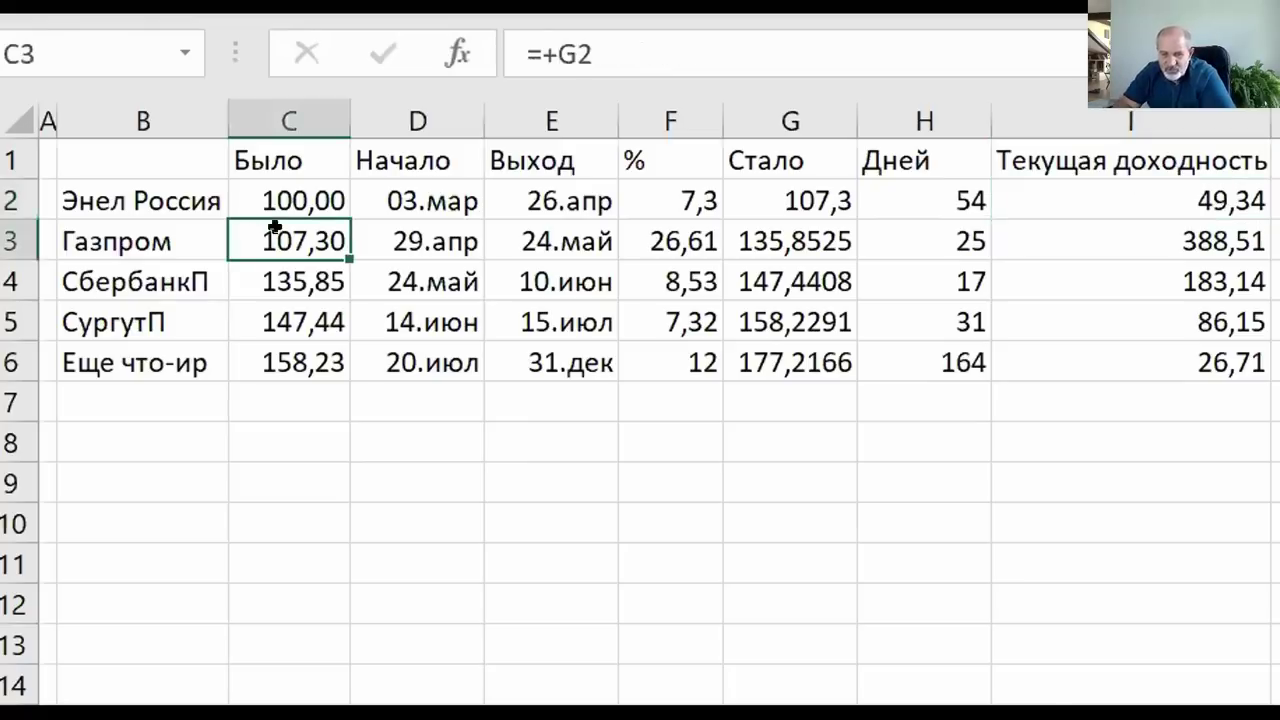
click(152, 240)
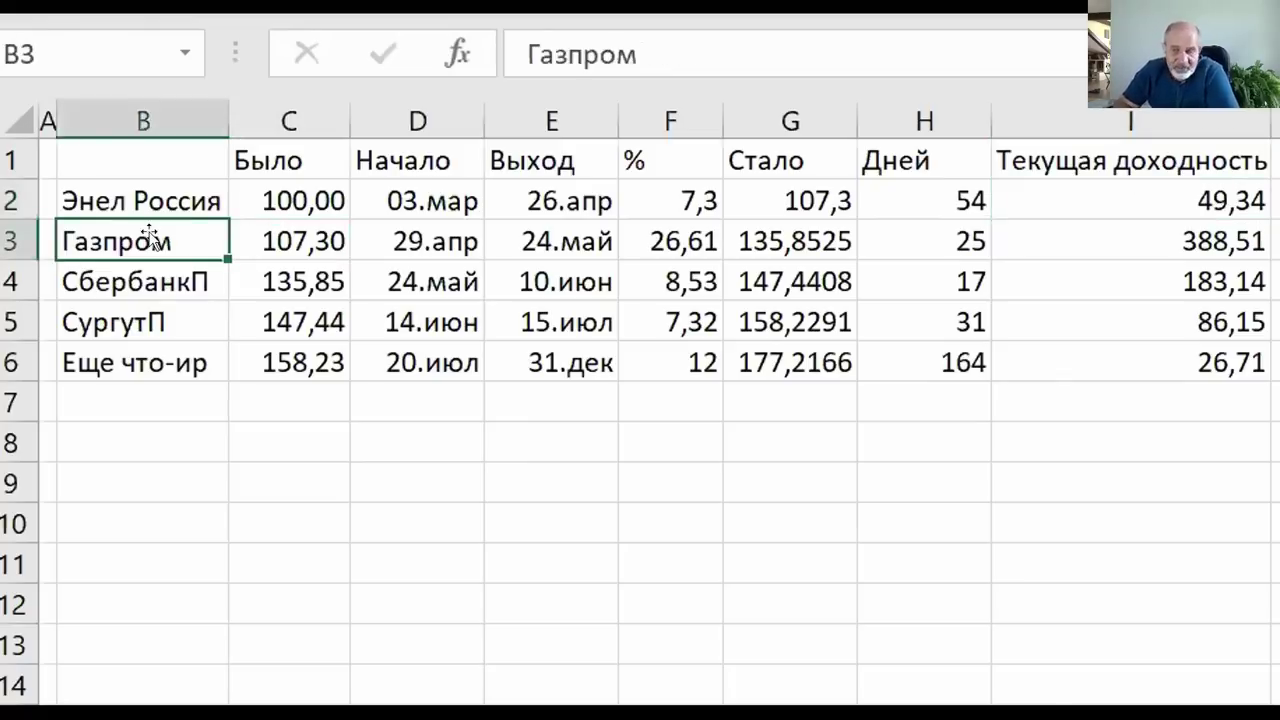
click(258, 226)
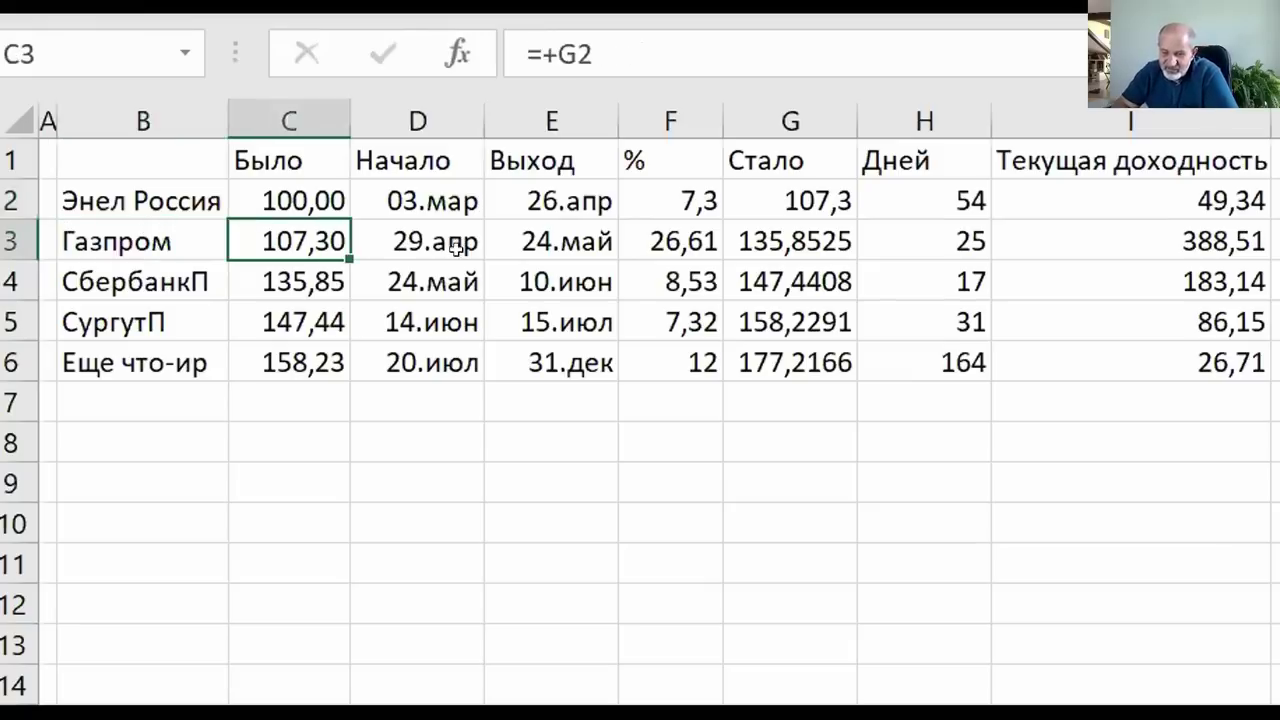
Review the Энел Россия trade again, from its starting amount through the dates and percentage to the final amount
click(296, 181)
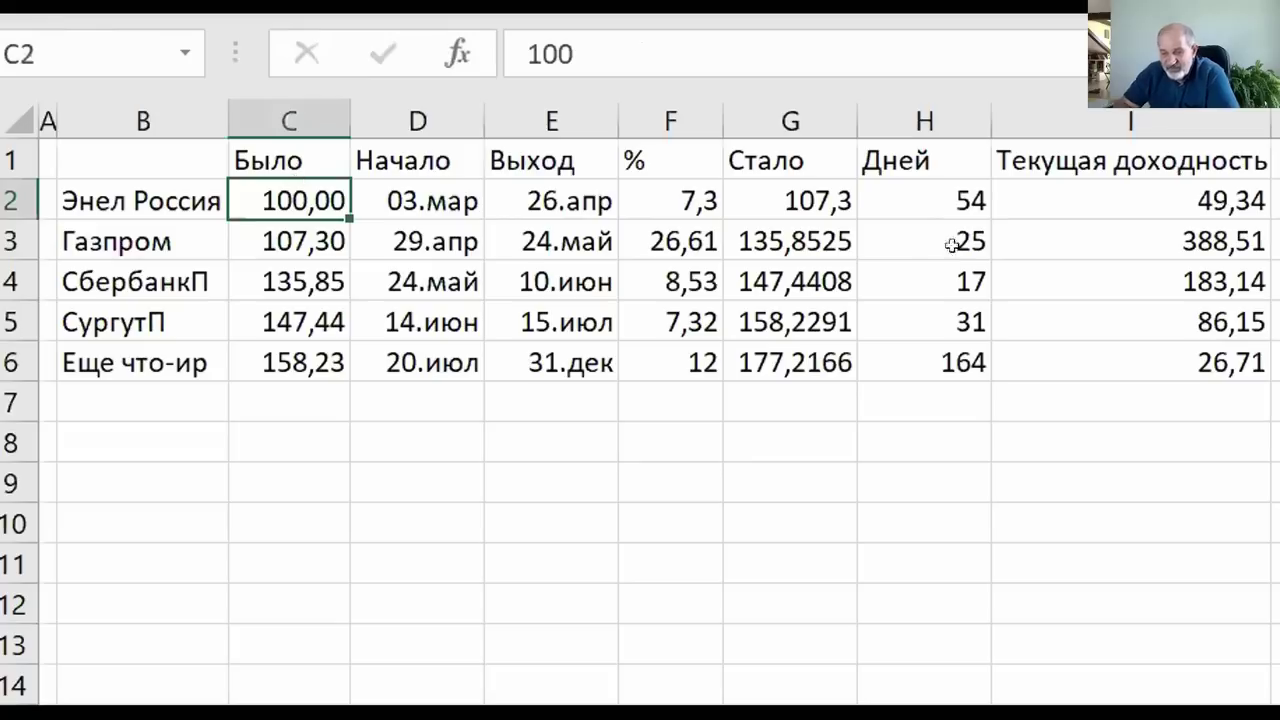
click(664, 186)
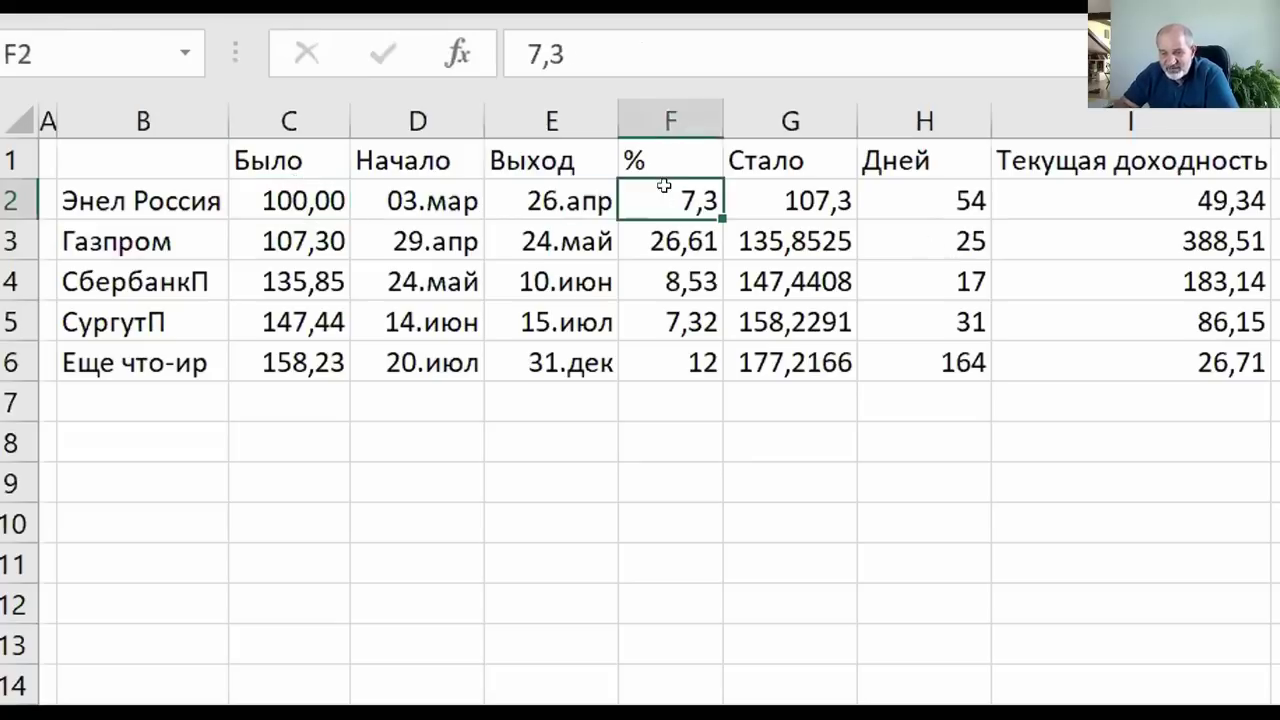
click(302, 183)
key(Right)
key(Right)
key(Right)
key(Right)
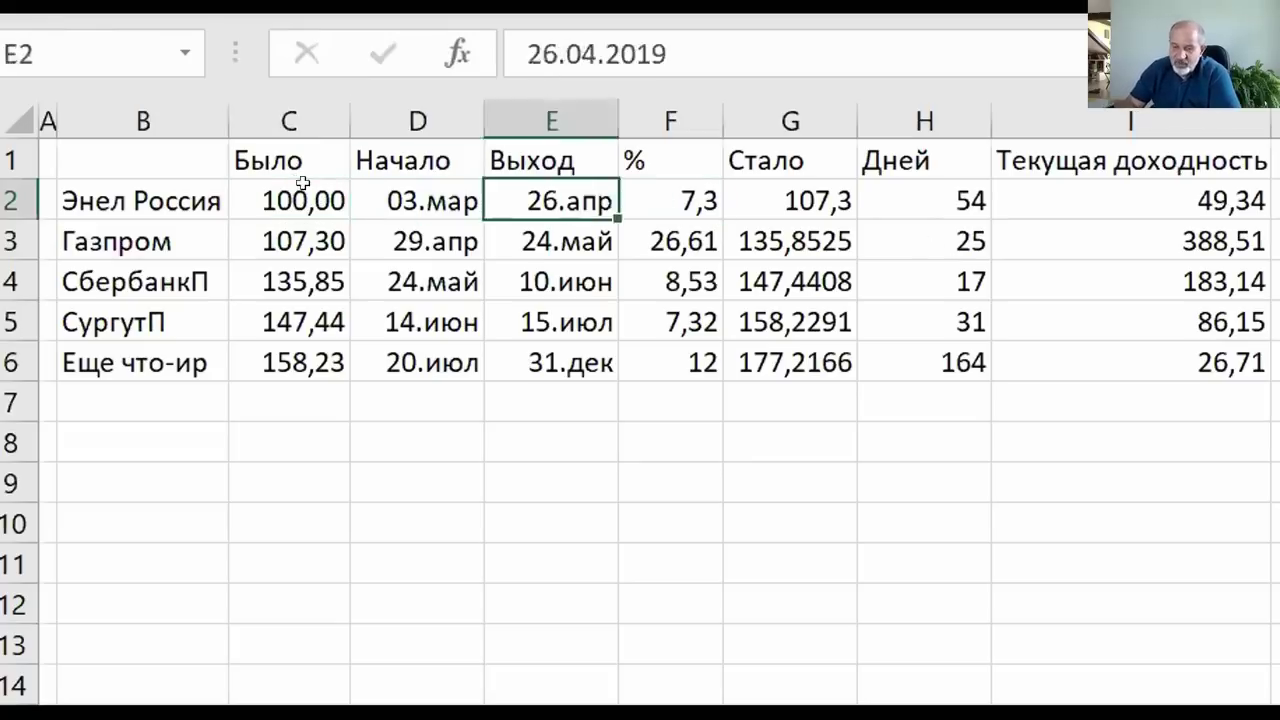
key(Left)
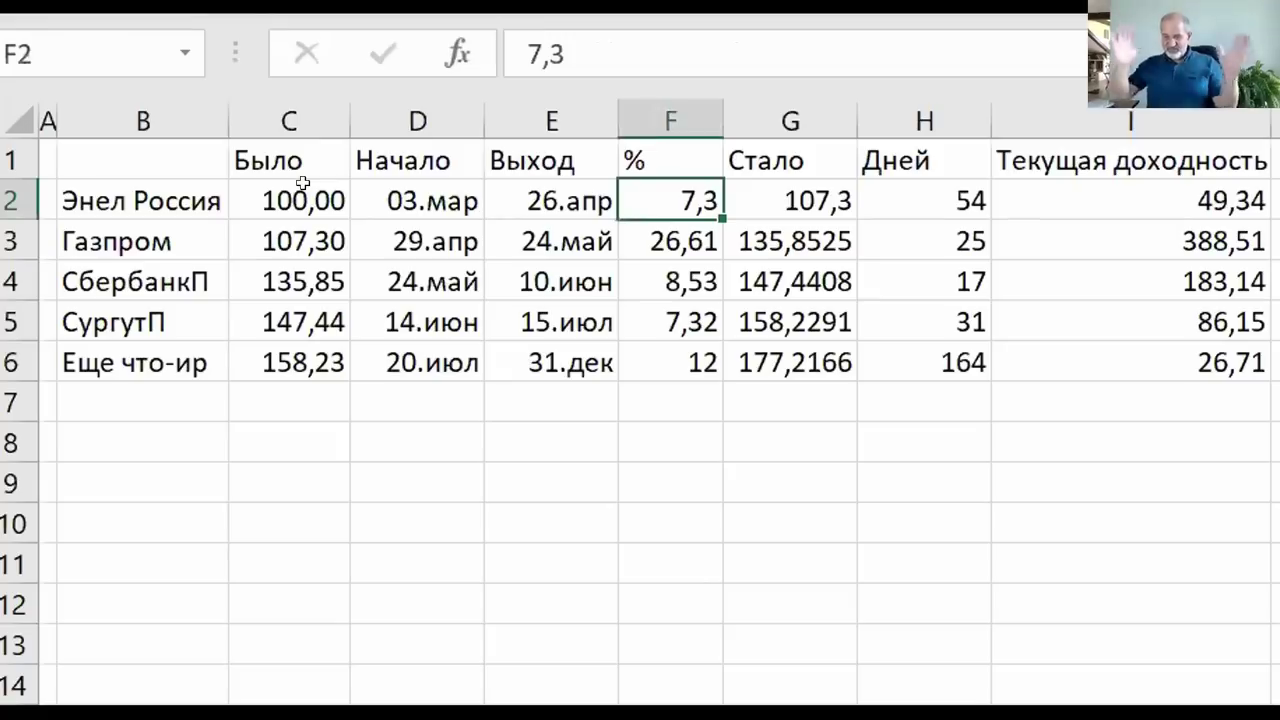
key(Right)
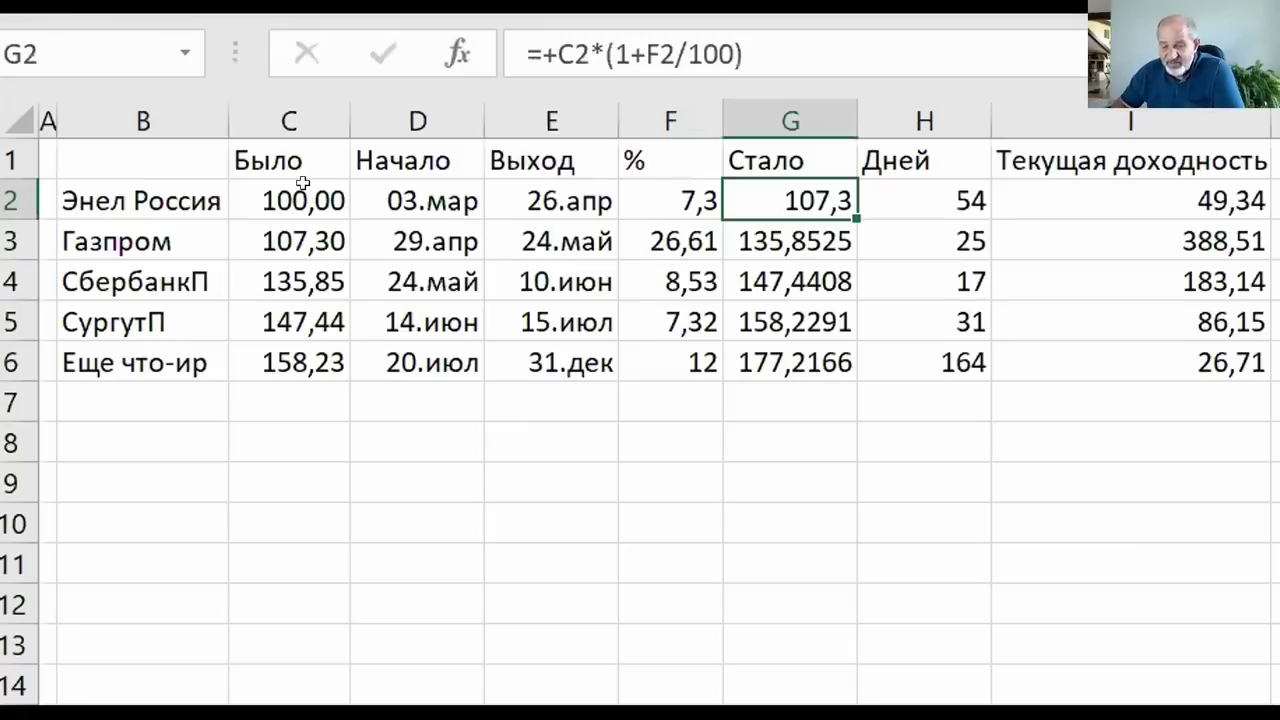
Examine the Газпром trade's starting amount, entry and exit dates, and percentage return
key(Down)
key(Left)
key(Left)
key(Left)
key(Left)
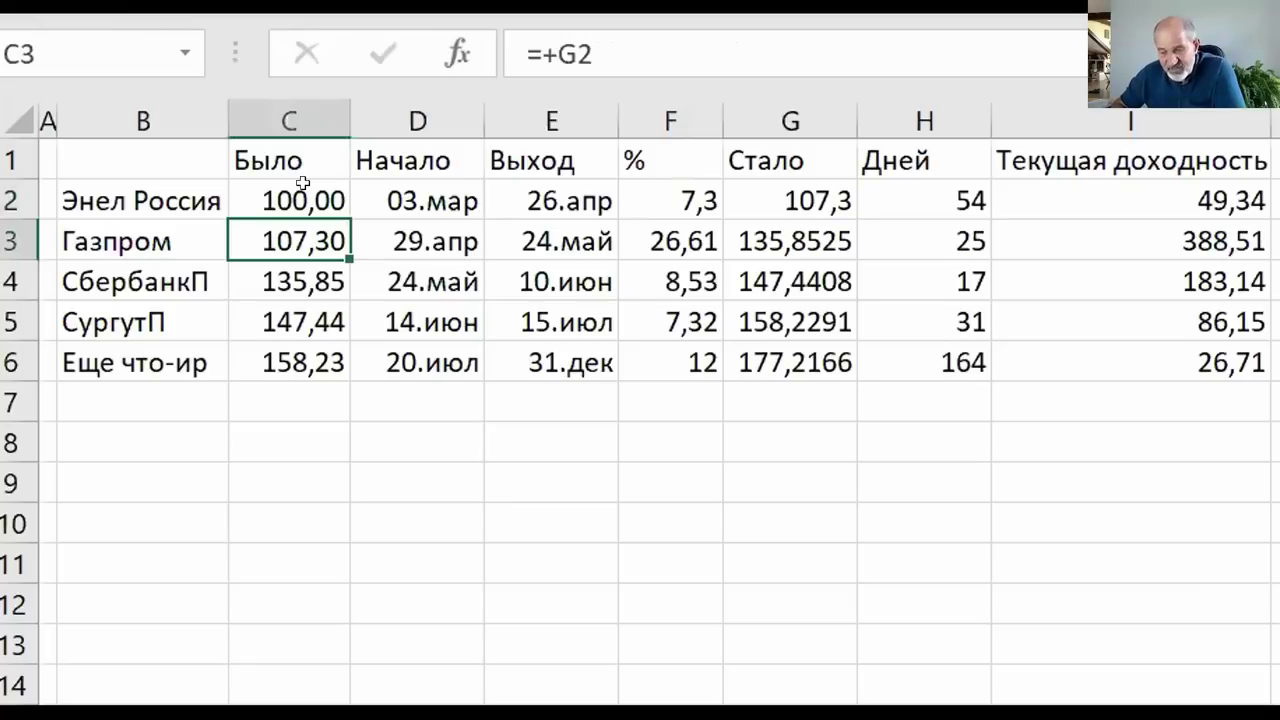
key(Right)
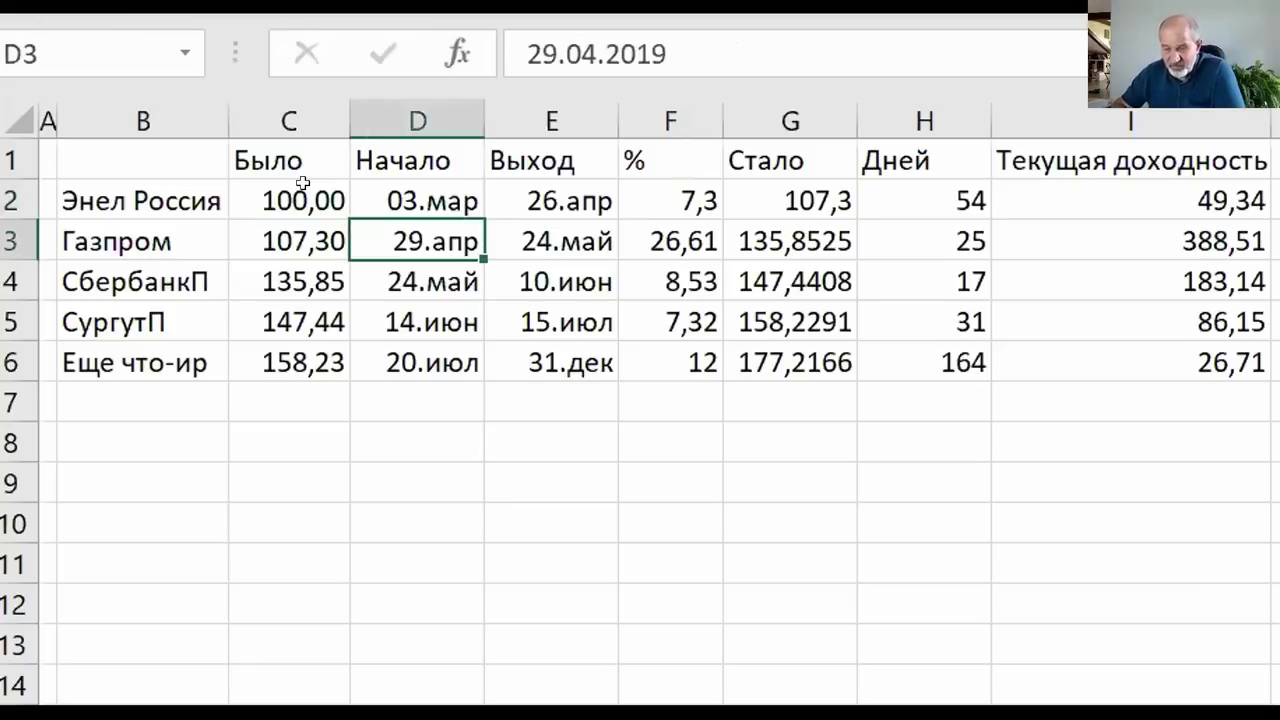
key(Right)
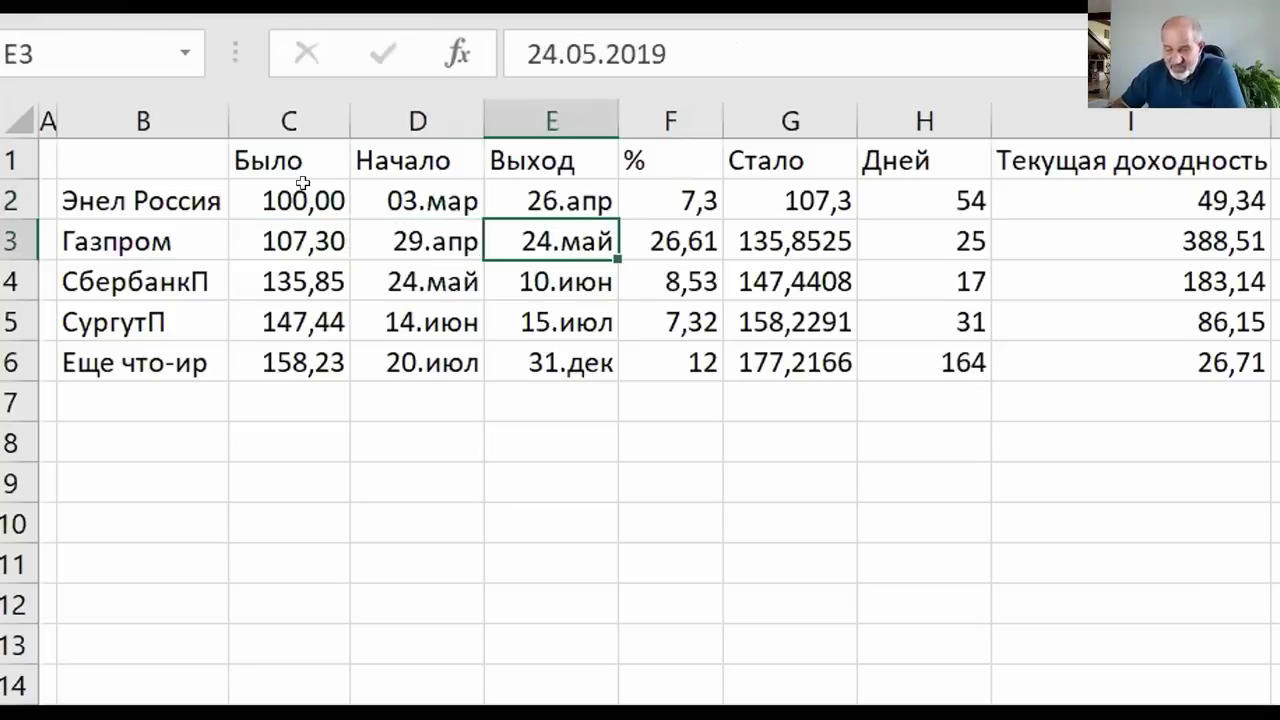
key(Right)
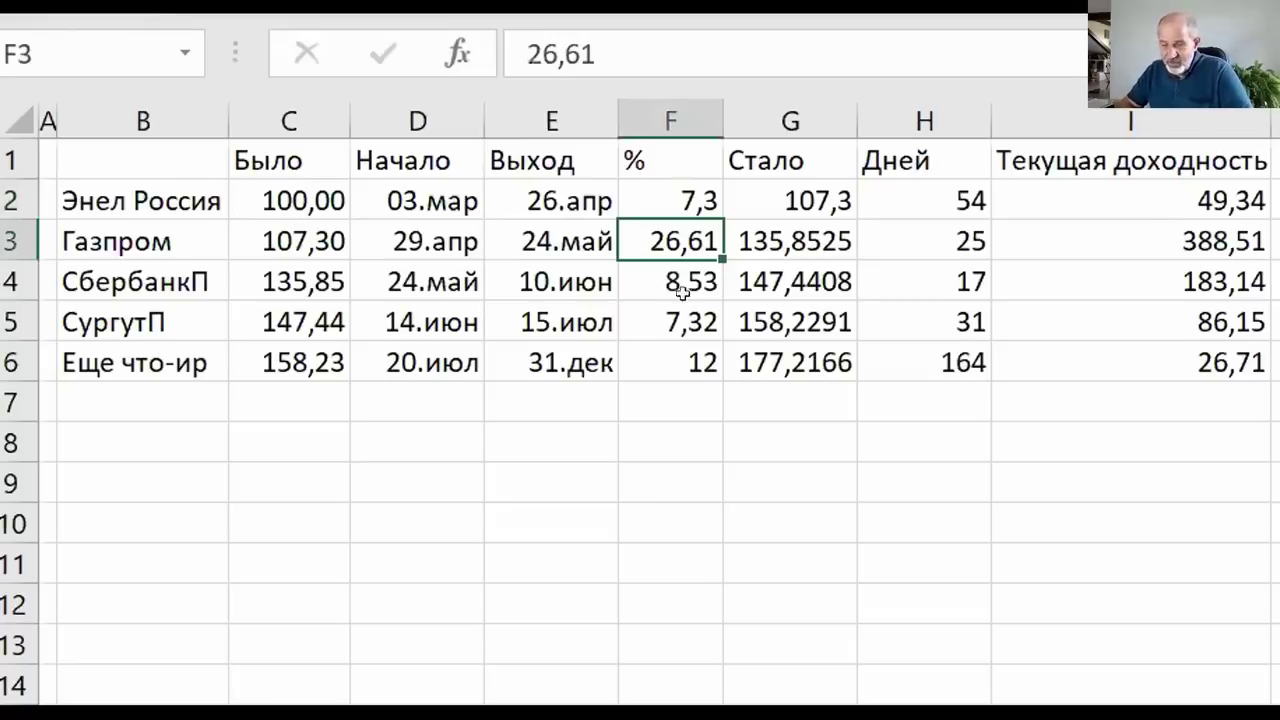
Inspect the formulas for the Газпром trade's final amount, days held and current yield
click(790, 228)
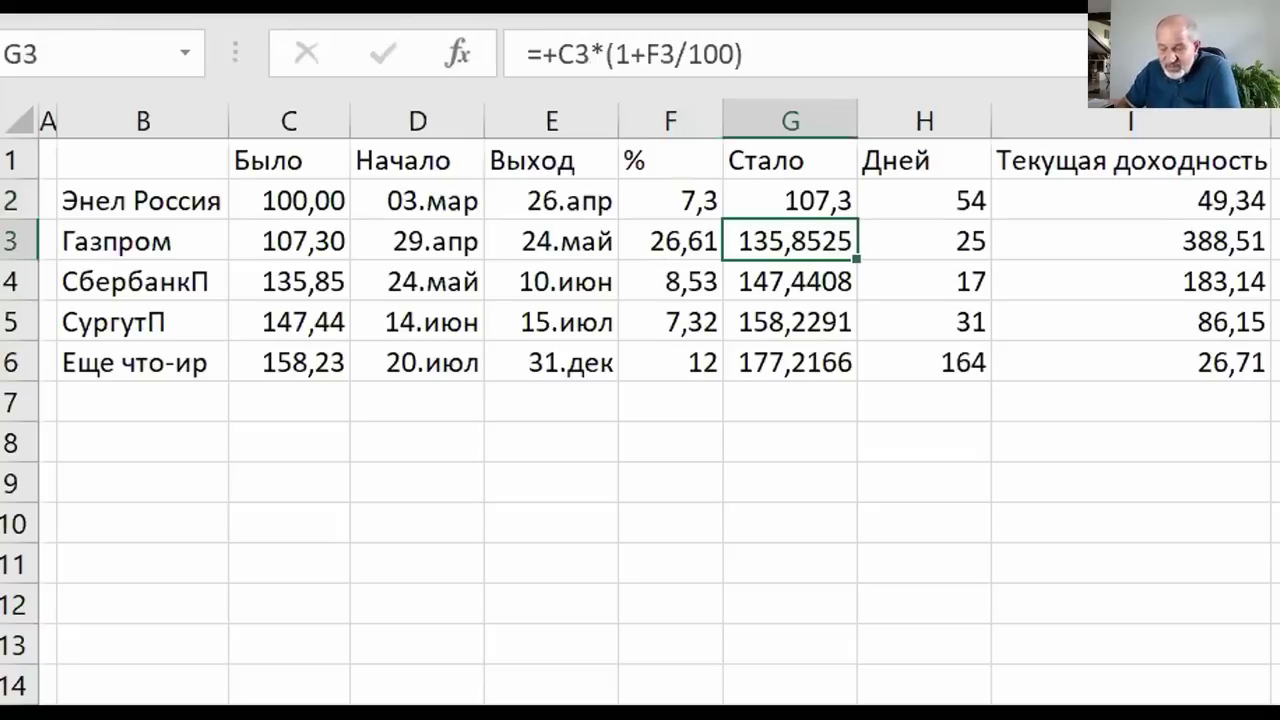
key(Left)
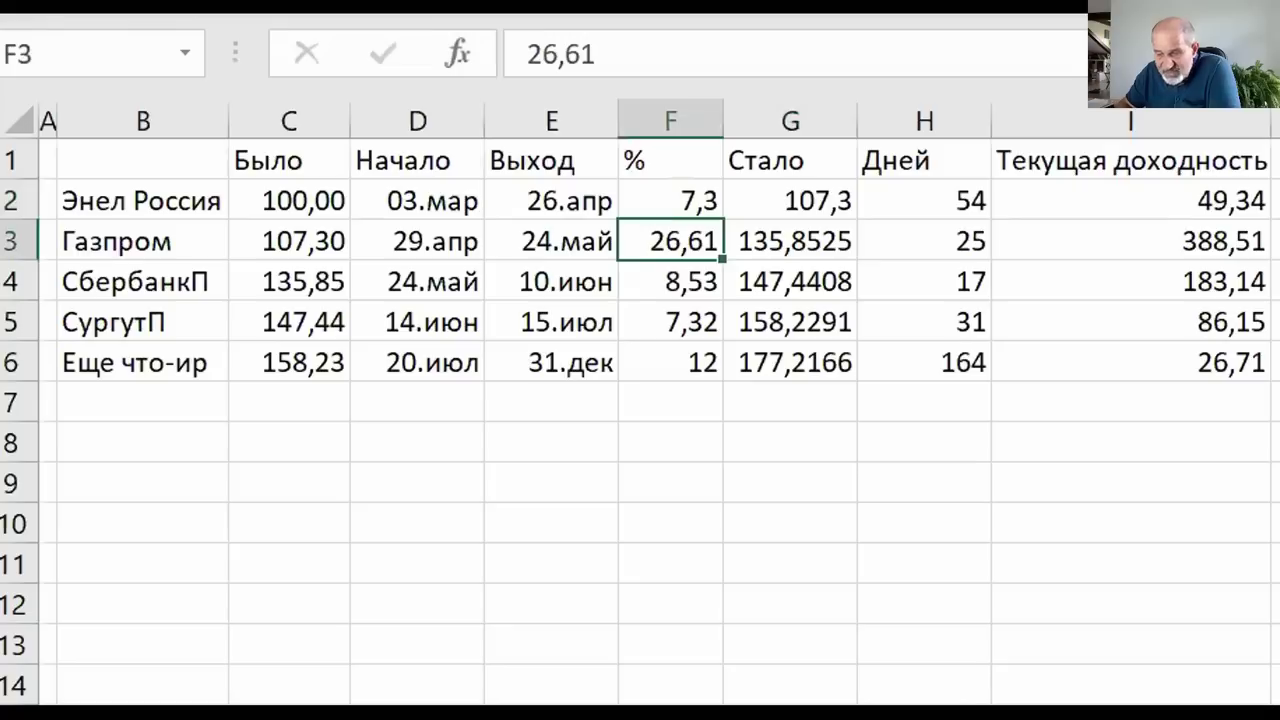
key(Right)
key(Right)
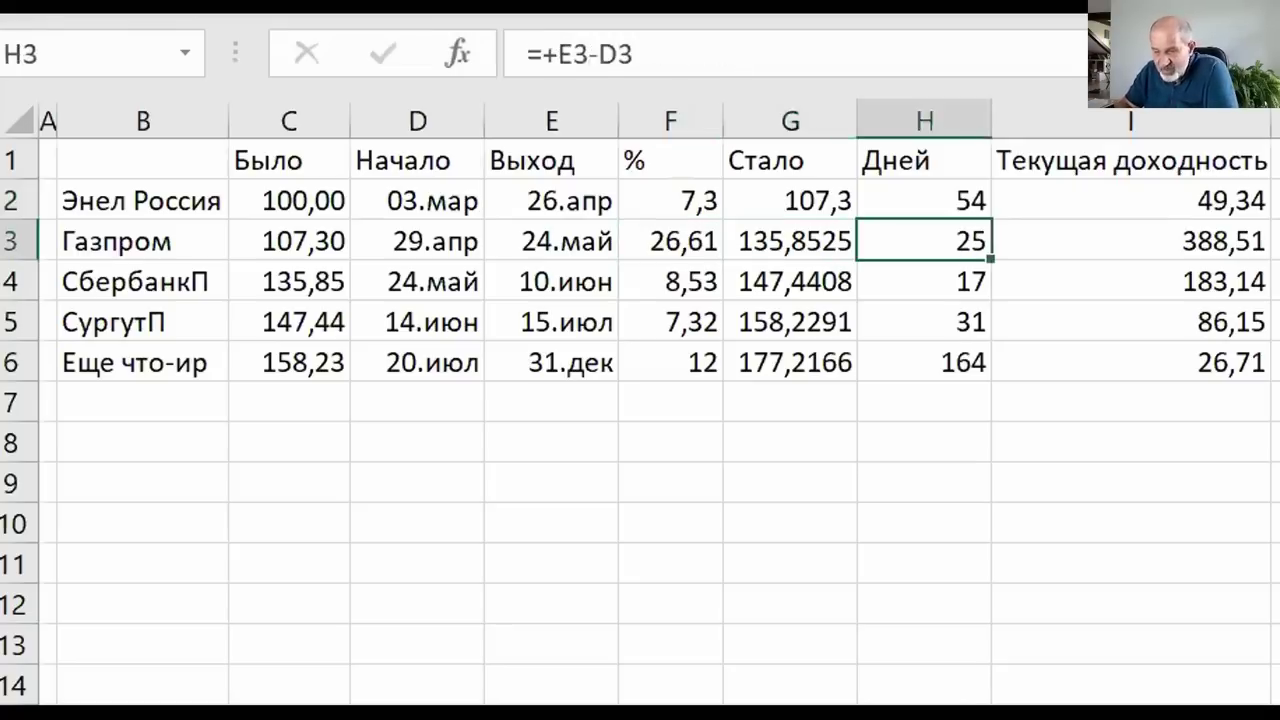
key(Right)
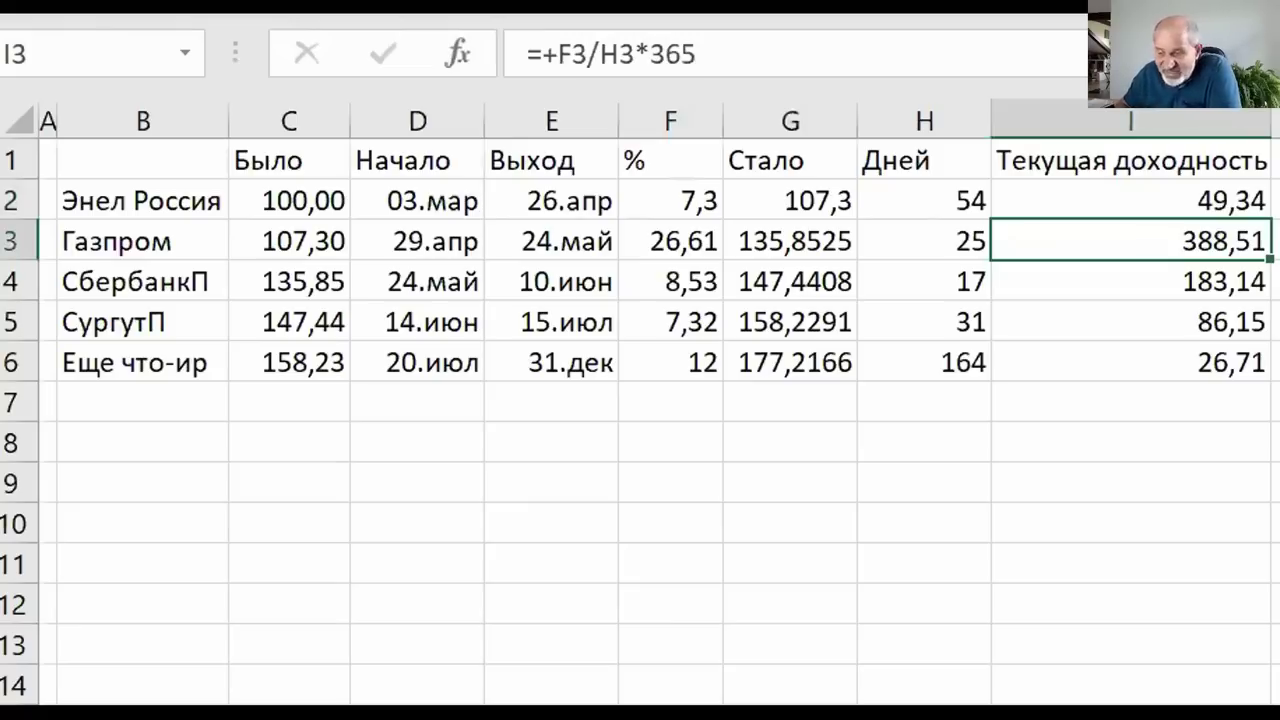
click(924, 241)
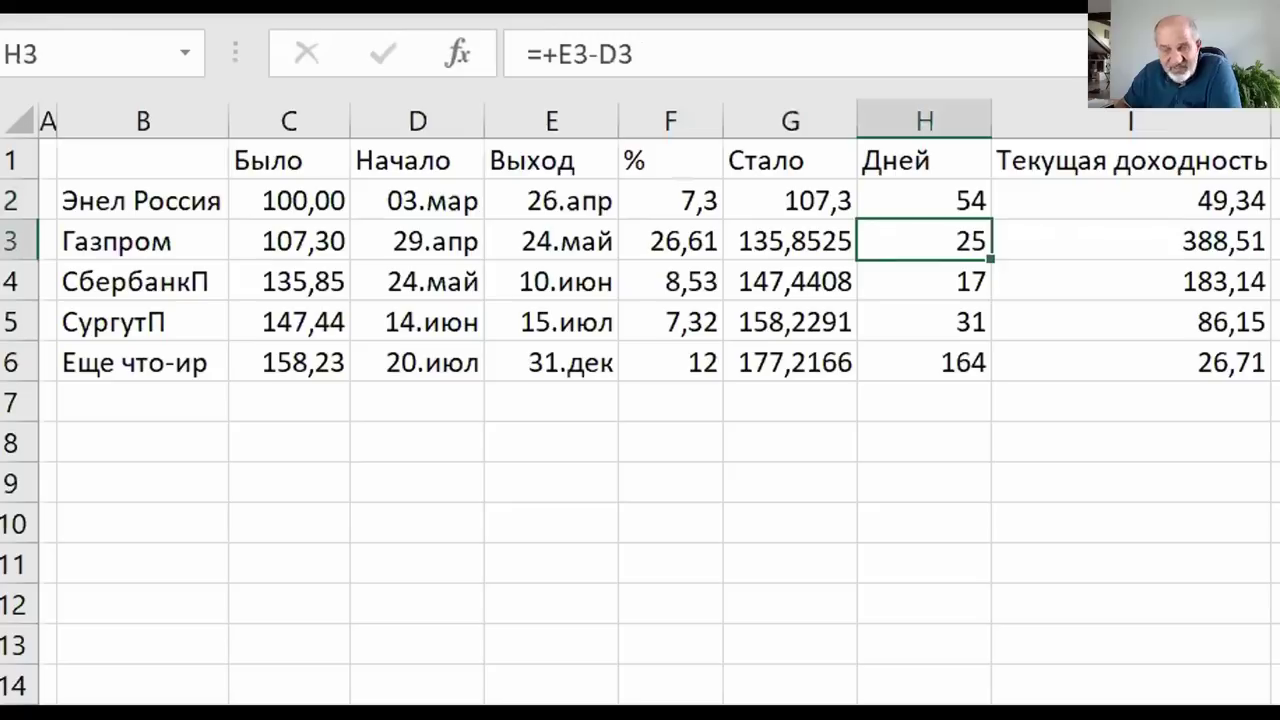
Examine the СбербанкП row from its starting amount through the dates and percentage return to the days held
key(Left)
key(Left)
key(Left)
key(Left)
key(Left)
key(Left)
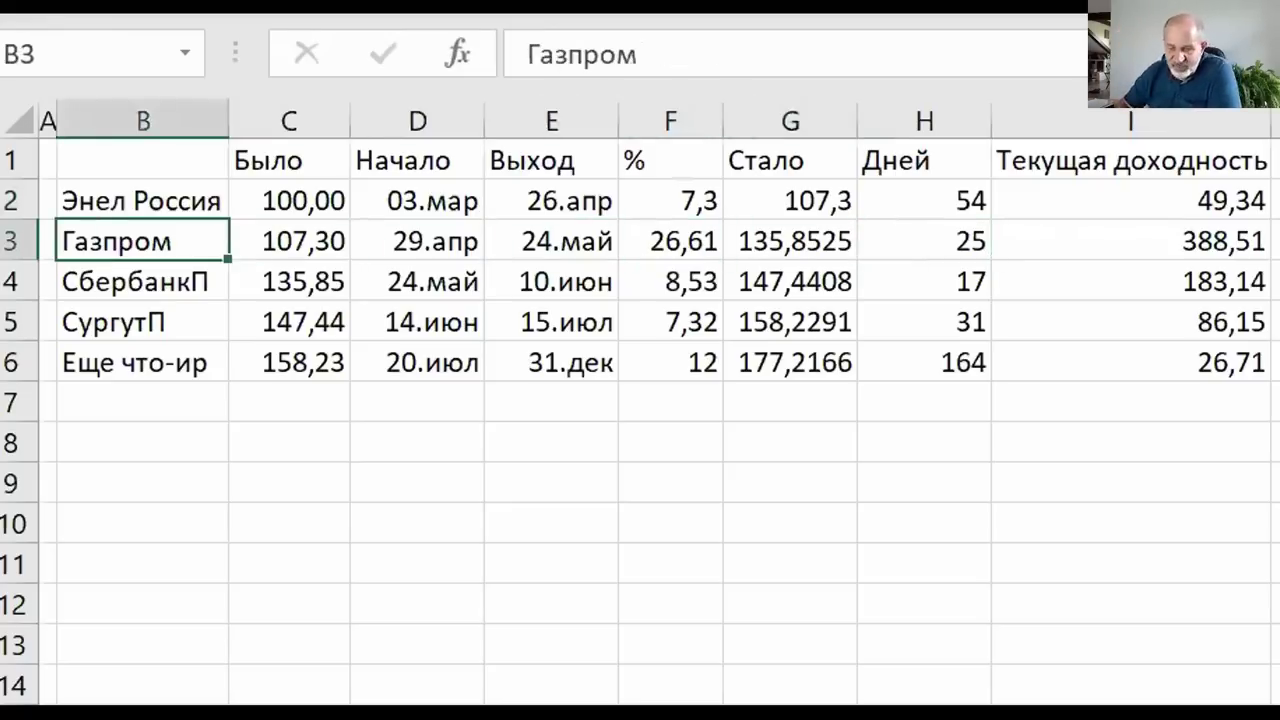
key(Down)
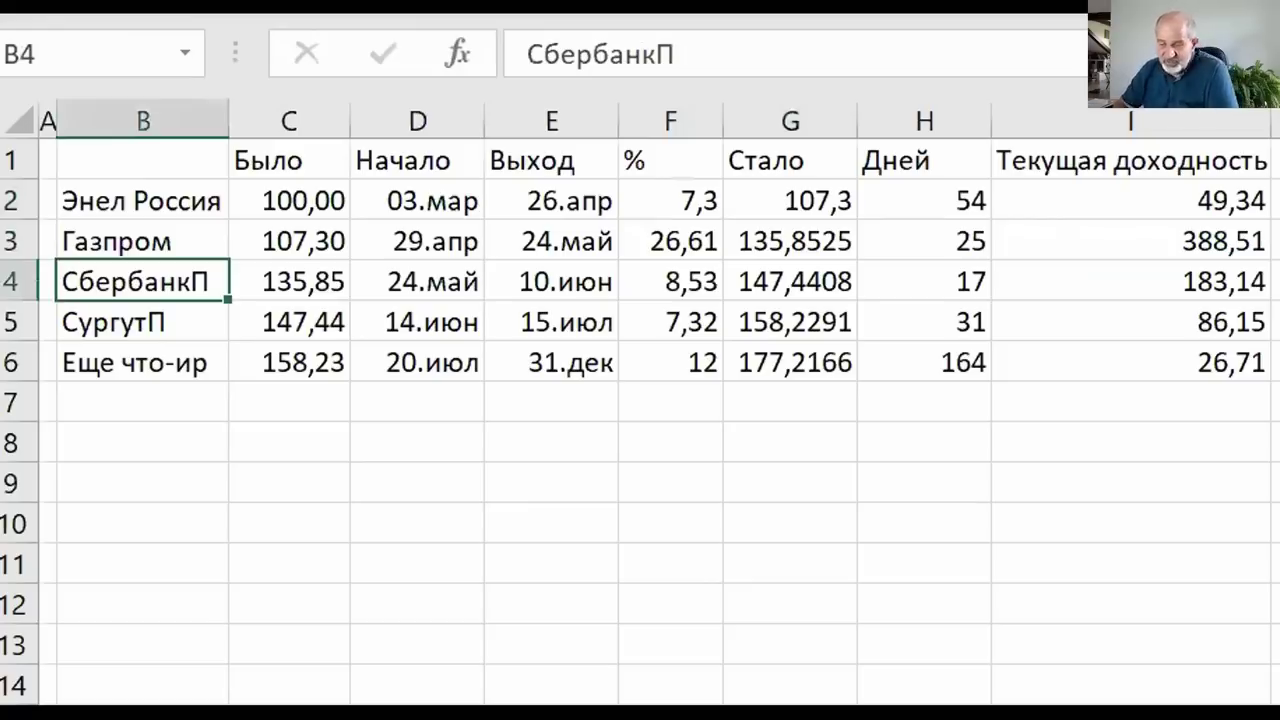
key(Right)
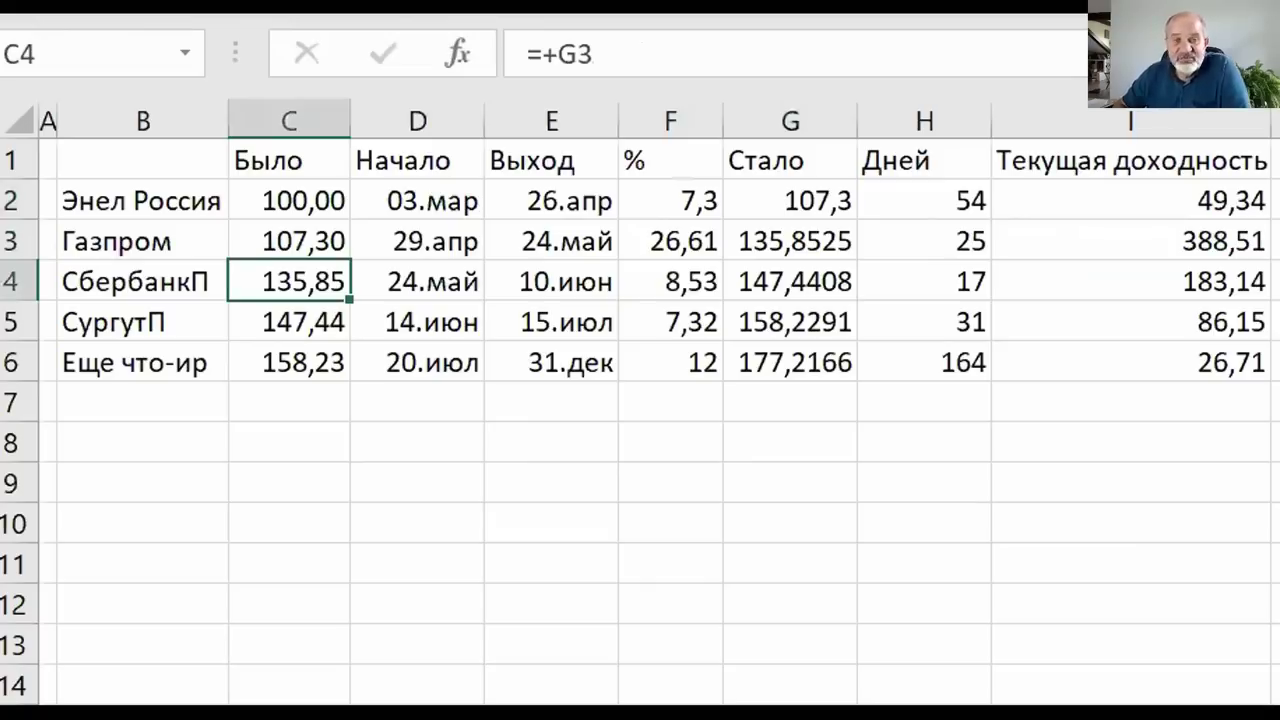
key(Right)
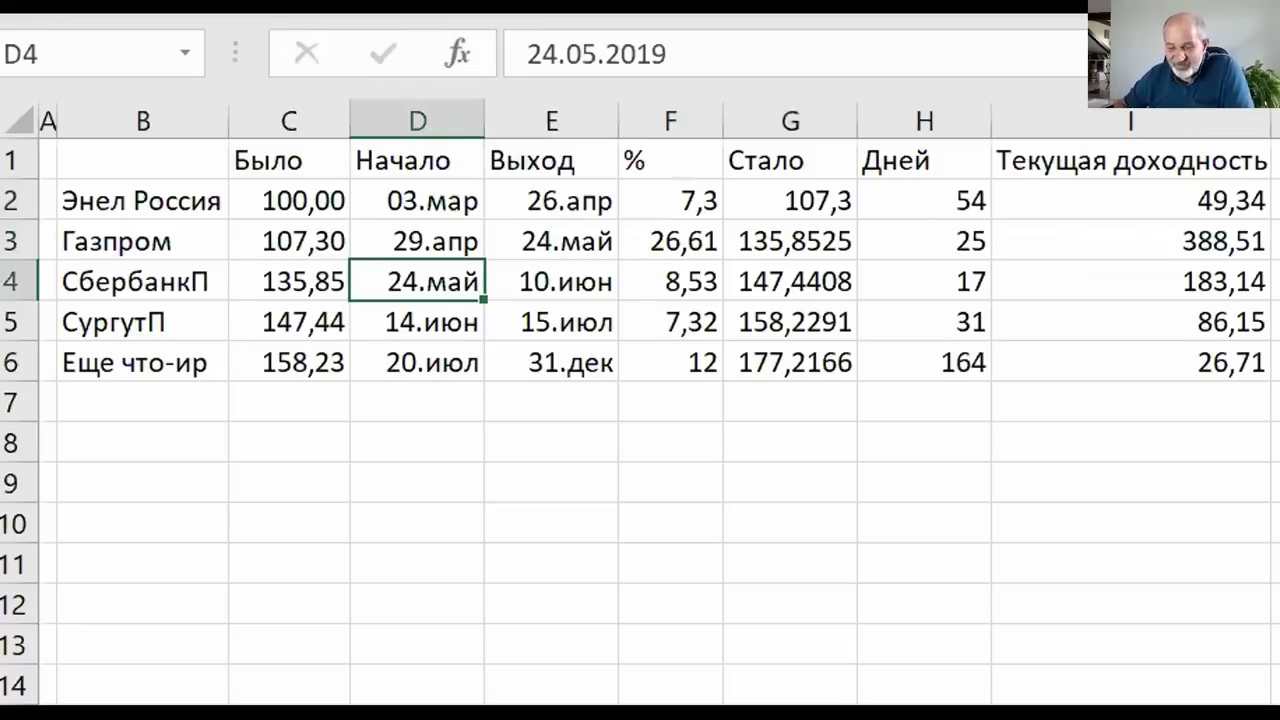
key(Right)
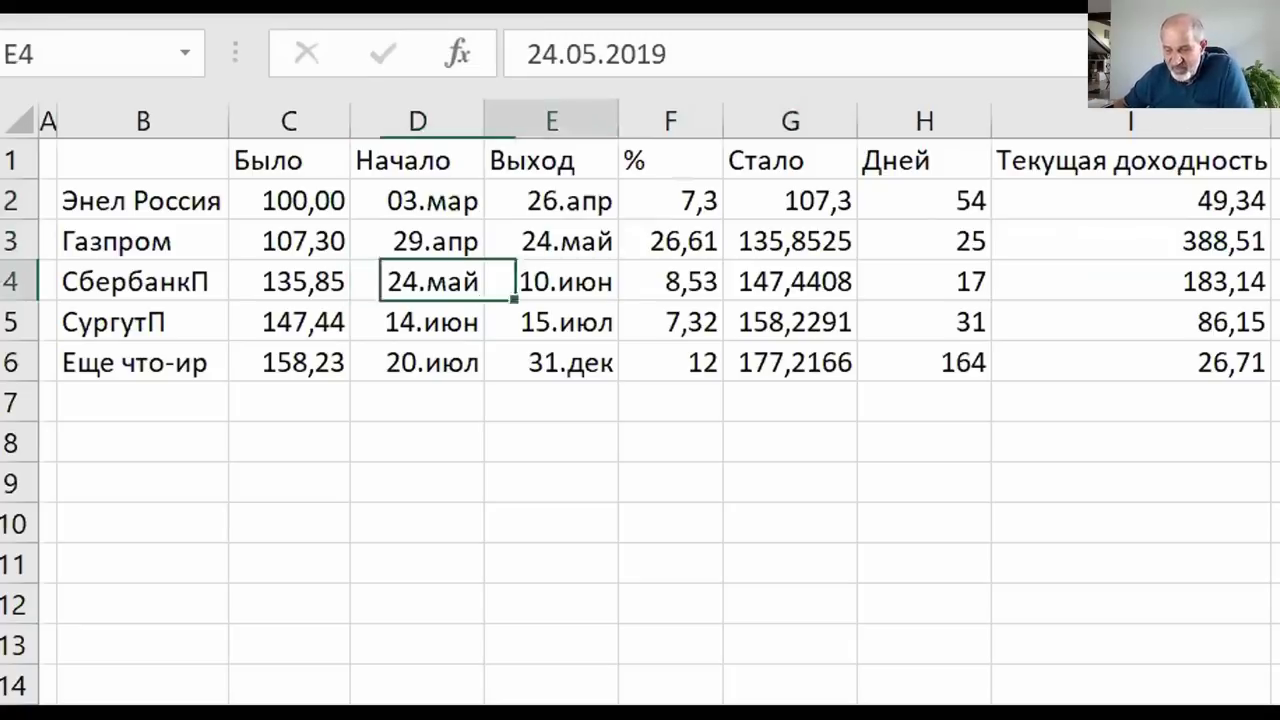
key(Right)
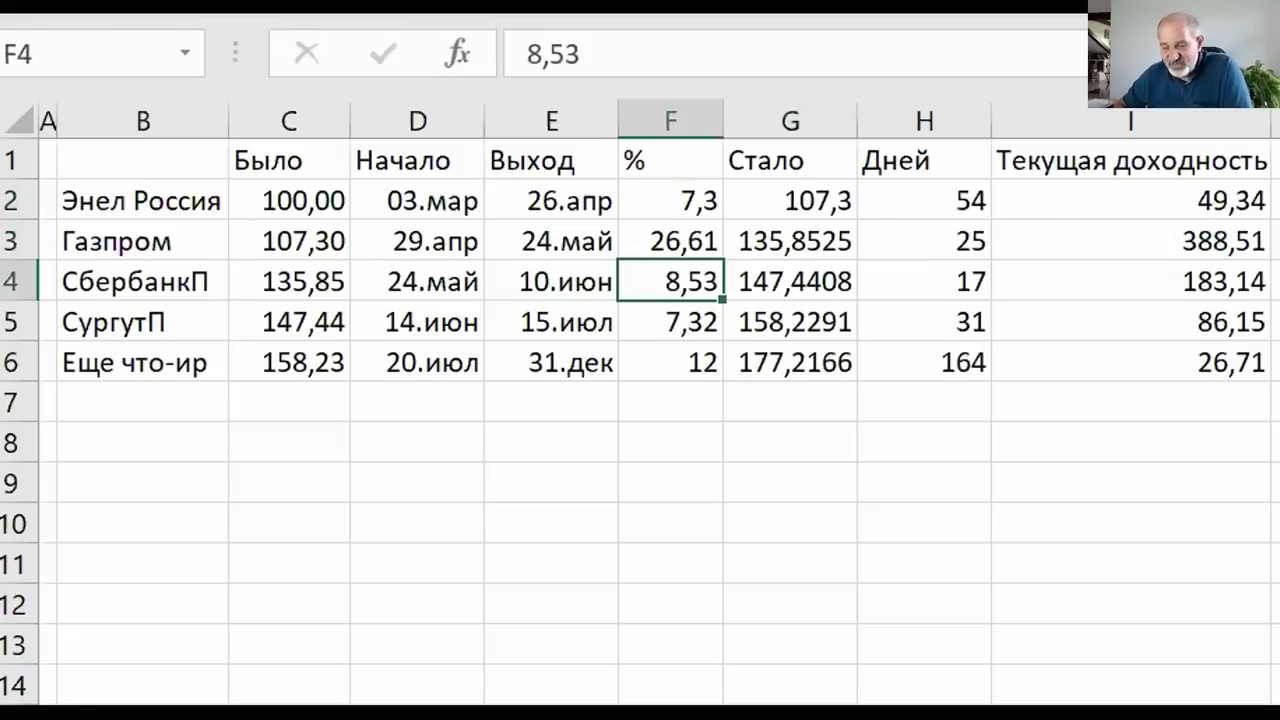
key(Right)
key(Right)
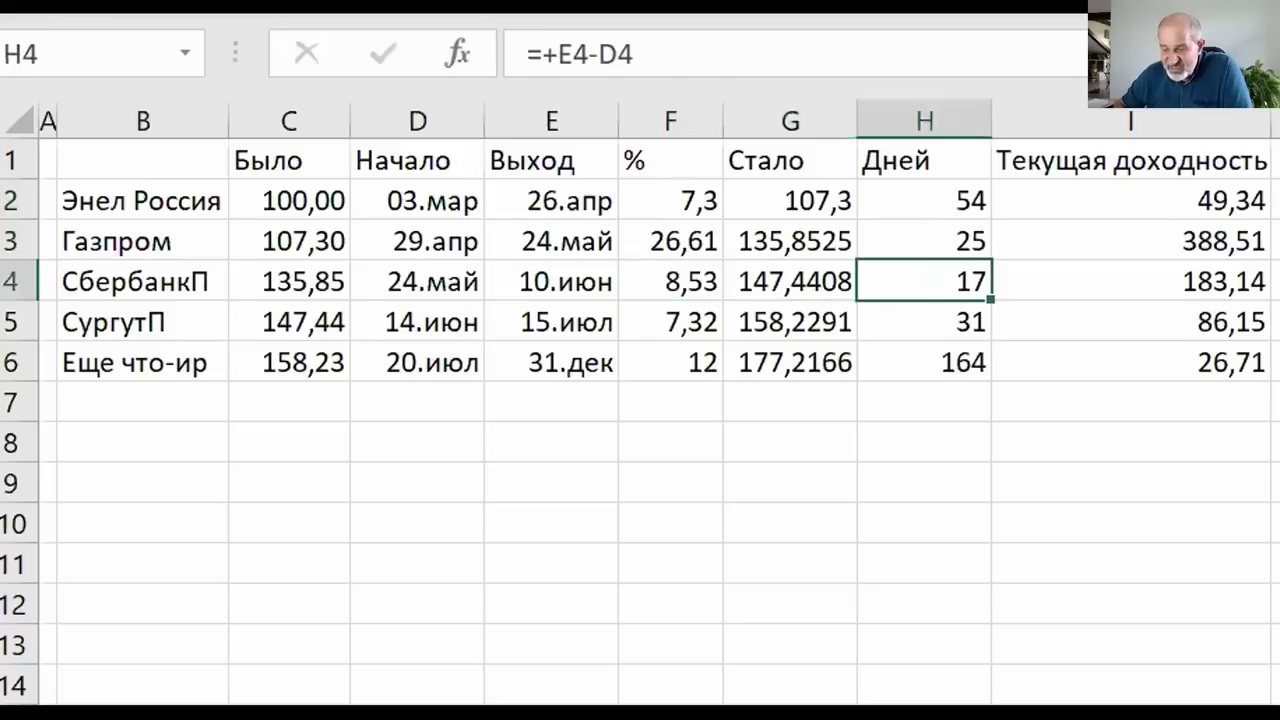
key(Left)
key(Left)
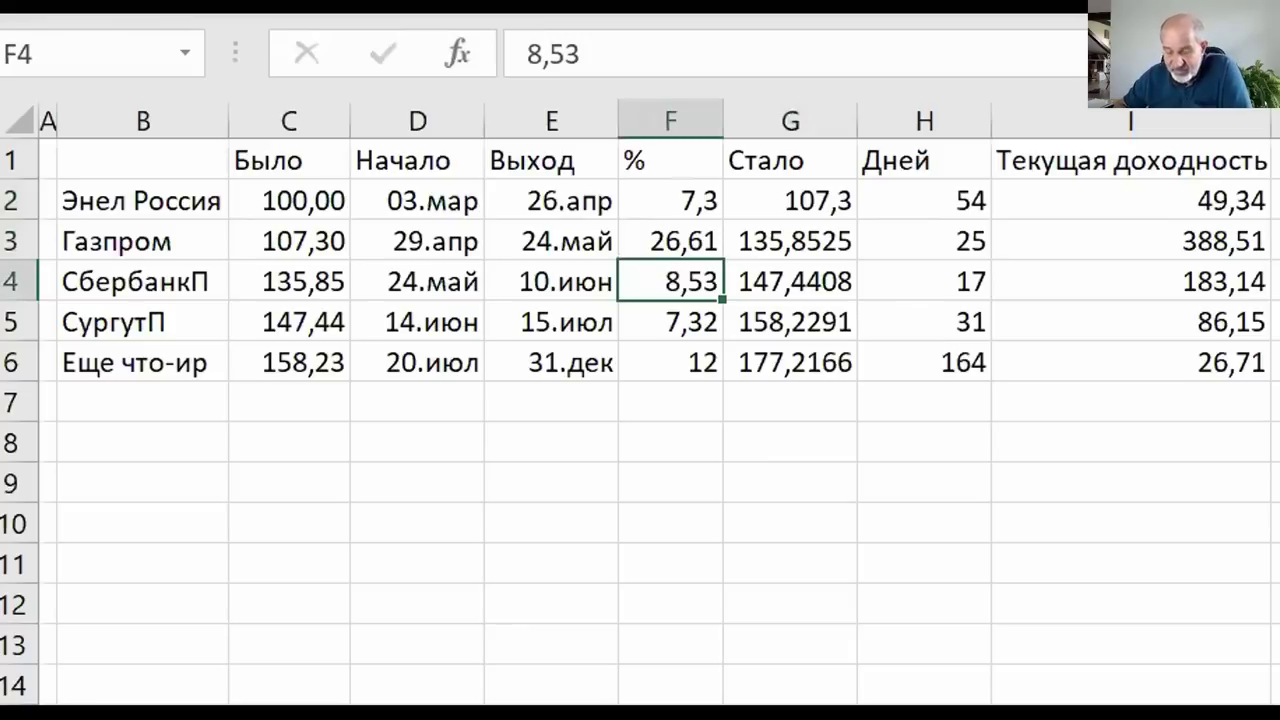
Compare the СбербанкП trade's days held with its percentage return, and check where its starting amount comes from
key(Right)
key(Right)
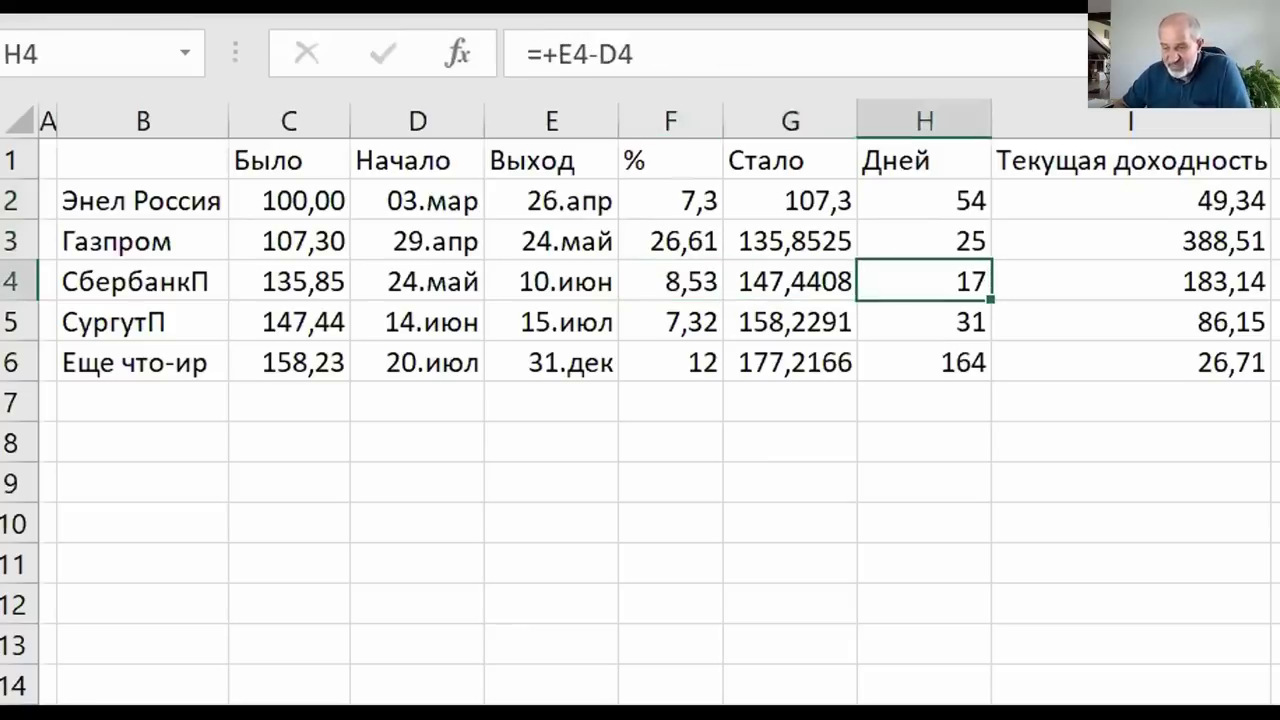
key(Left)
key(Left)
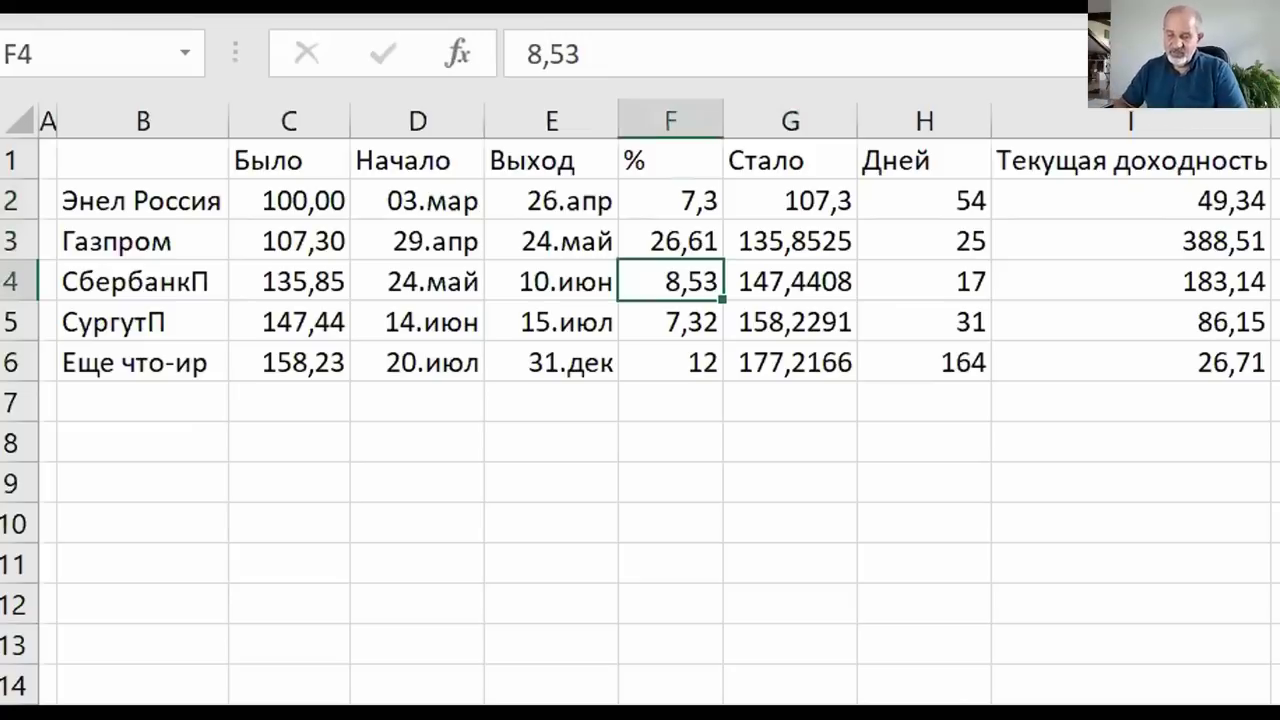
key(Left)
key(Left)
key(Left)
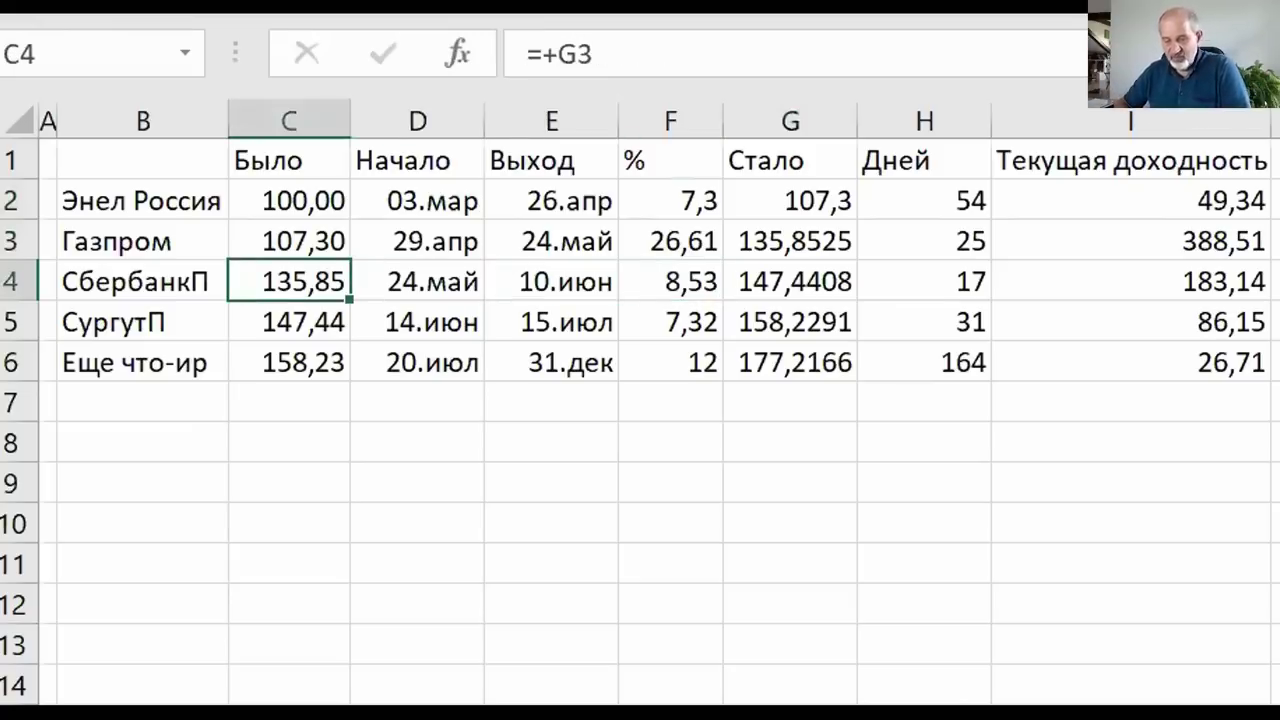
Inspect the formulas for the СбербанкП trade's final amount, days held and current yield
key(Right)
key(Right)
key(Right)
key(Right)
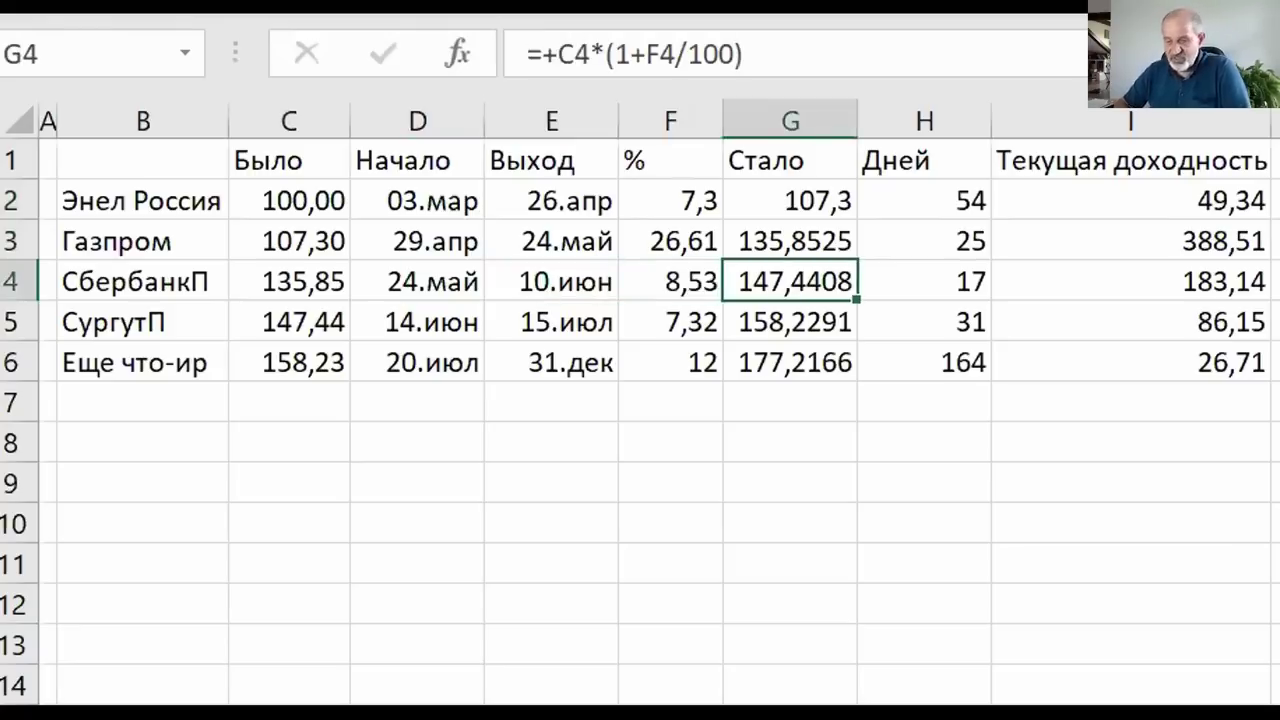
key(Right)
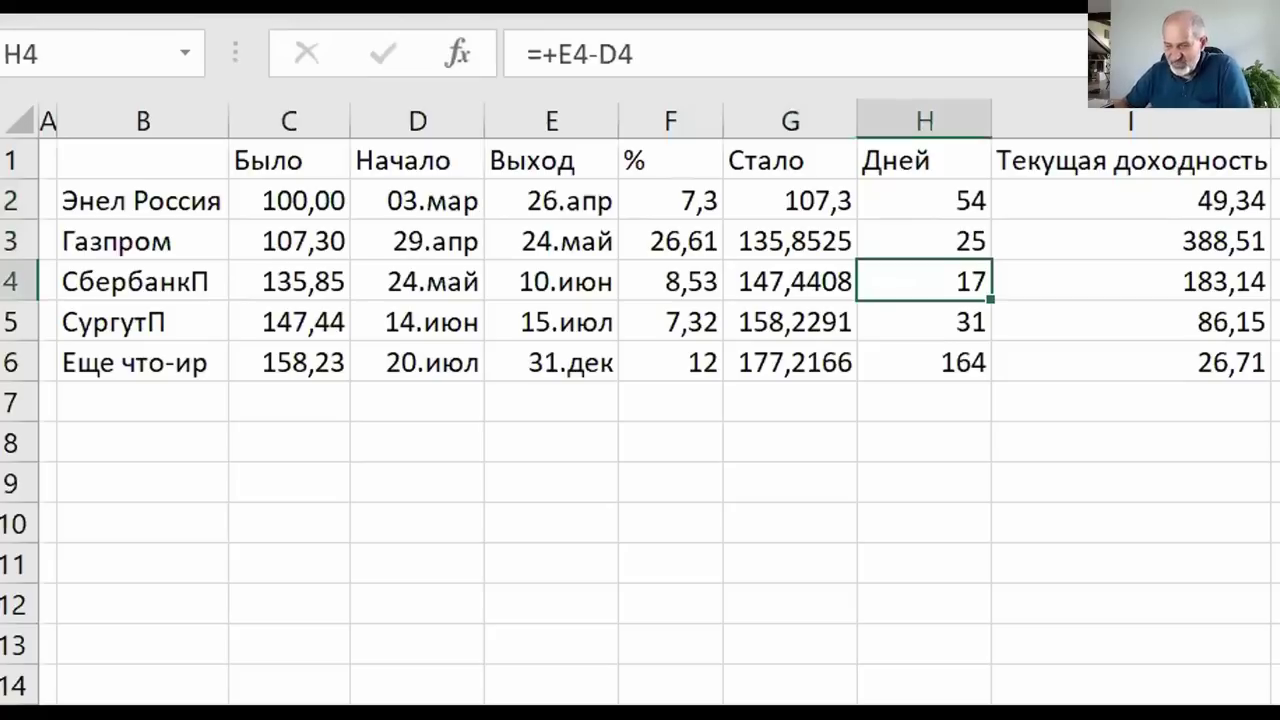
click(1247, 287)
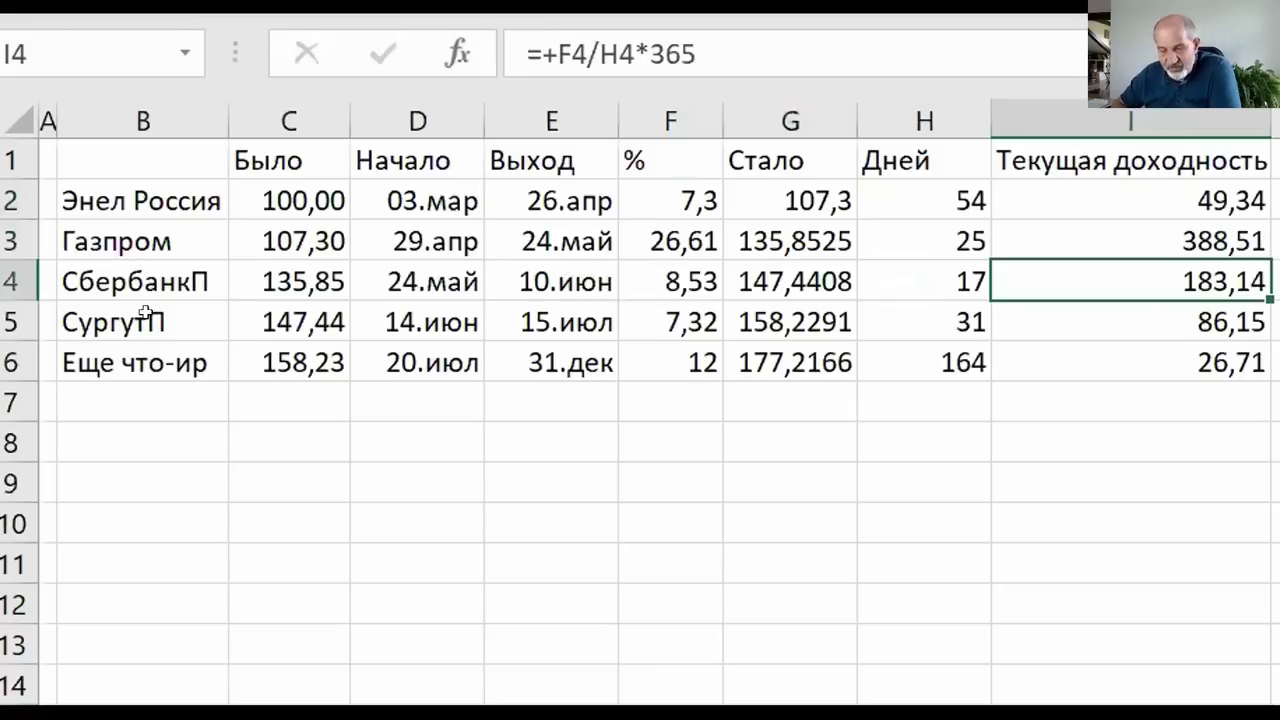
Examine the СбербанкП exit date, then the СургутП trade's starting amount, entry and exit dates, and percentage formula
click(587, 268)
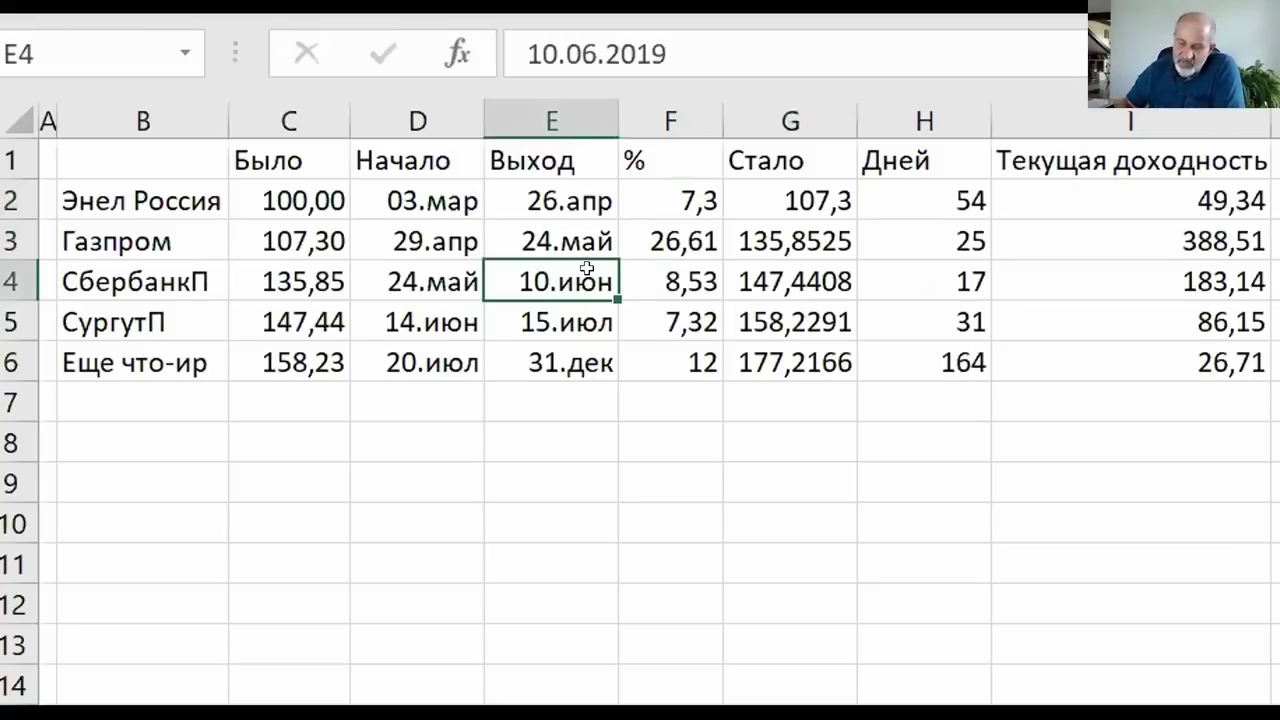
key(Left)
key(Left)
key(Down)
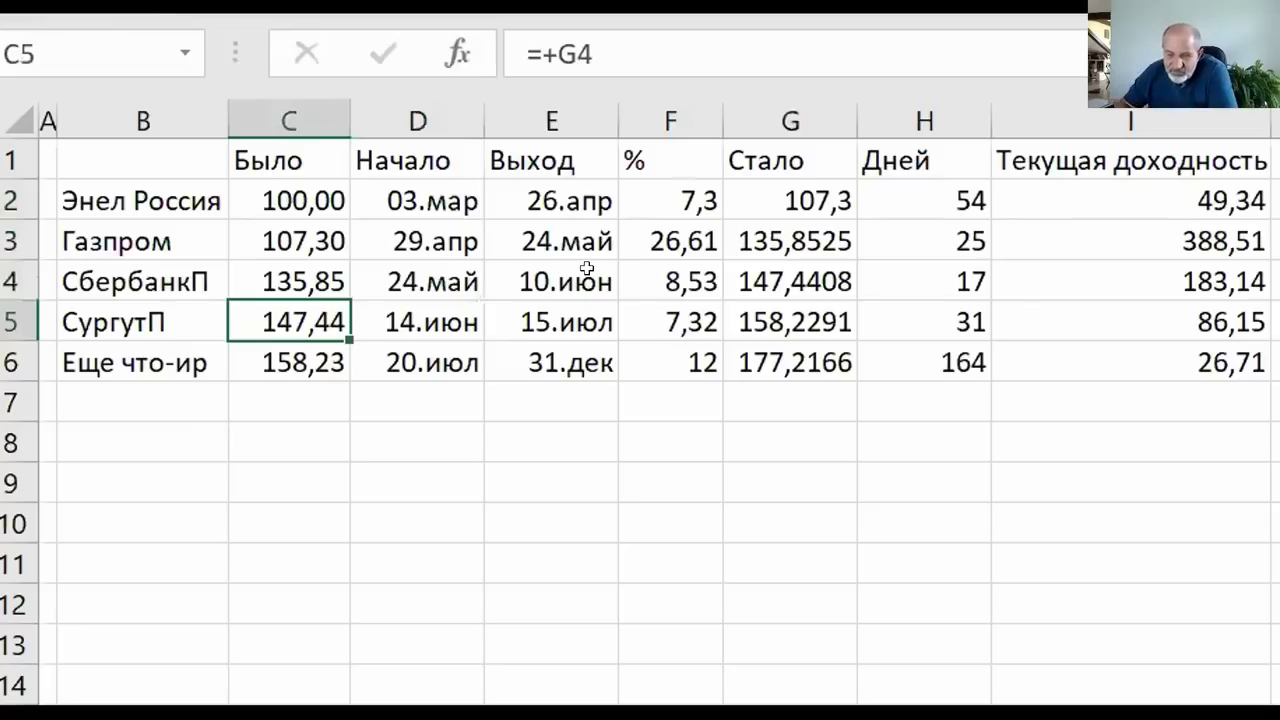
key(Right)
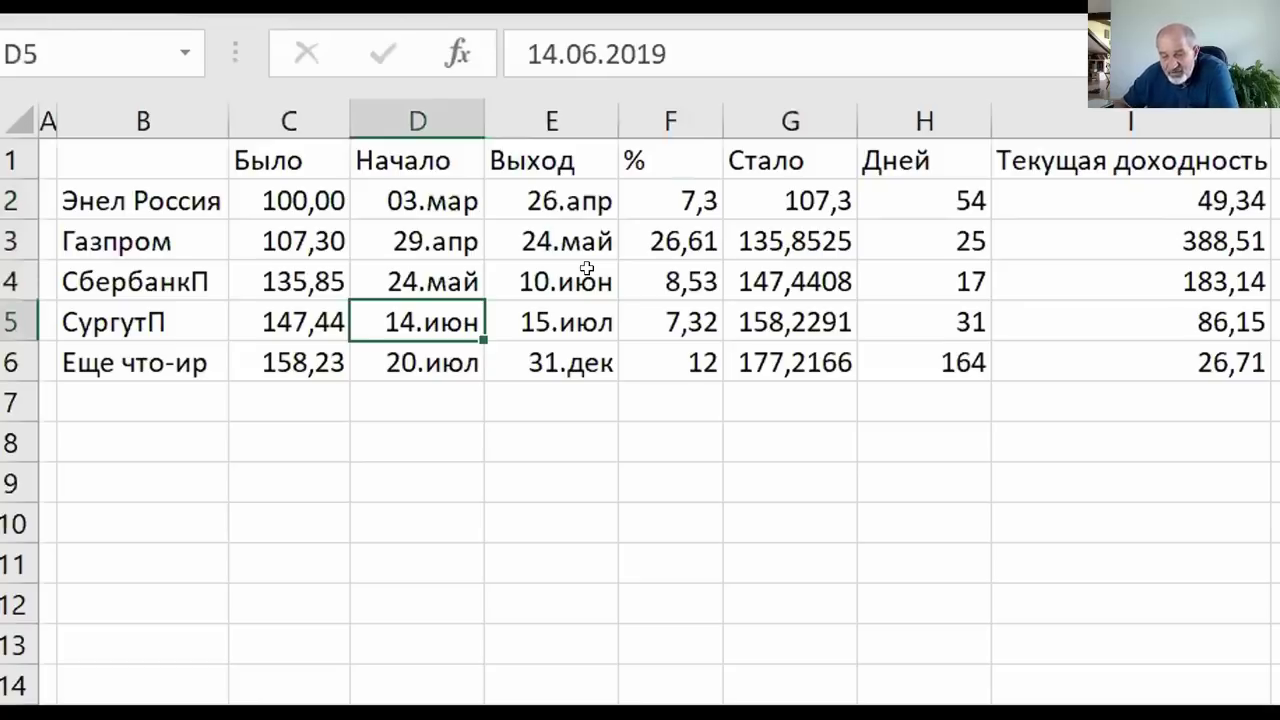
key(Right)
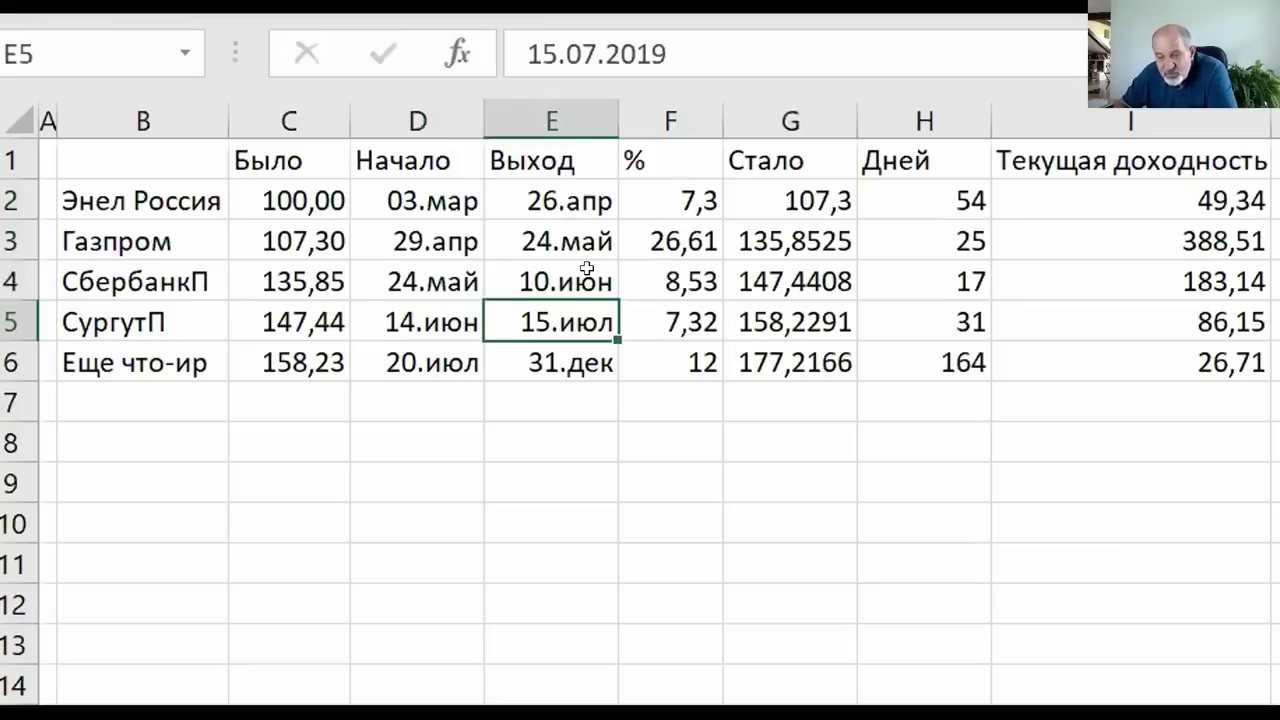
key(Right)
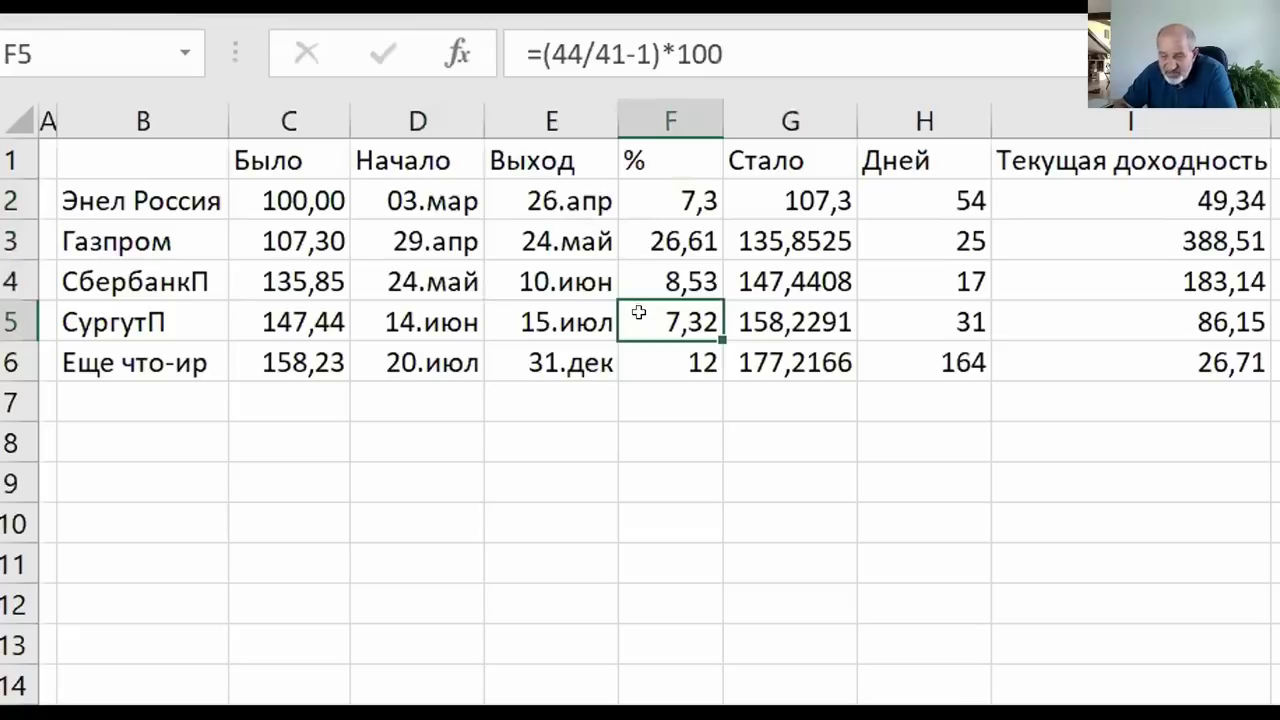
Inspect the formulas for the СургутП trade's final amount, days held and current yield
key(Right)
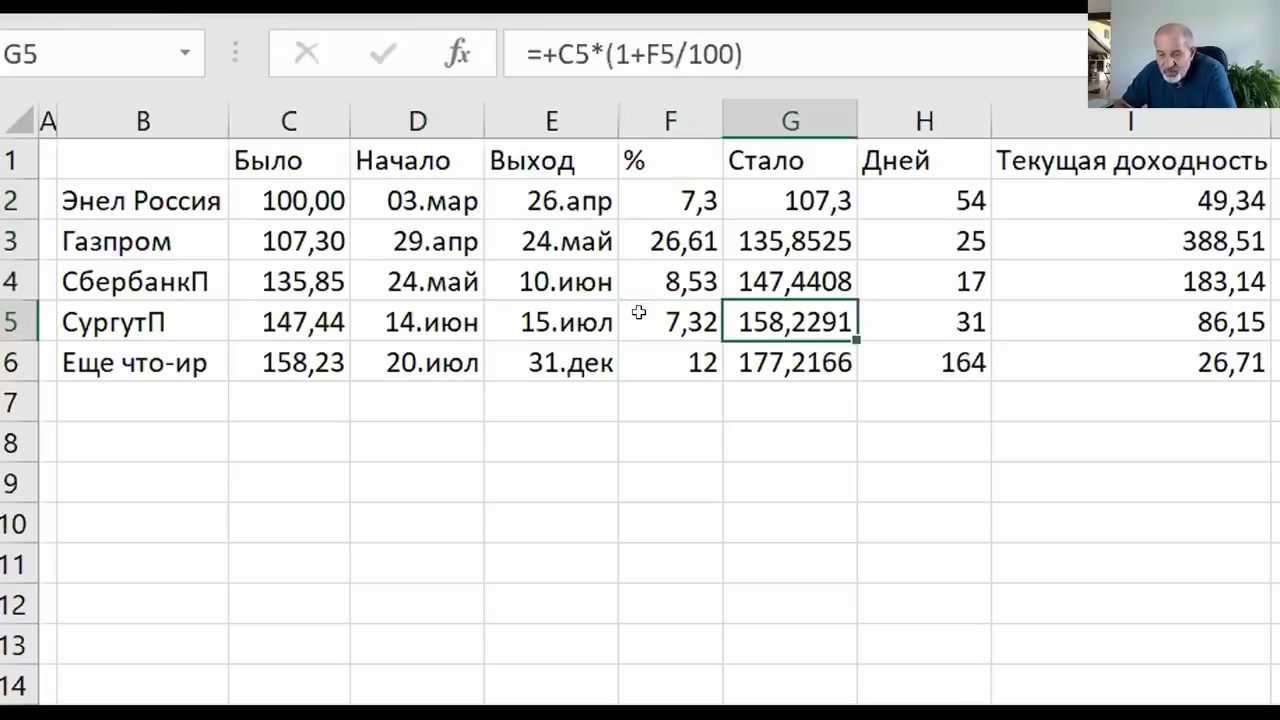
key(Right)
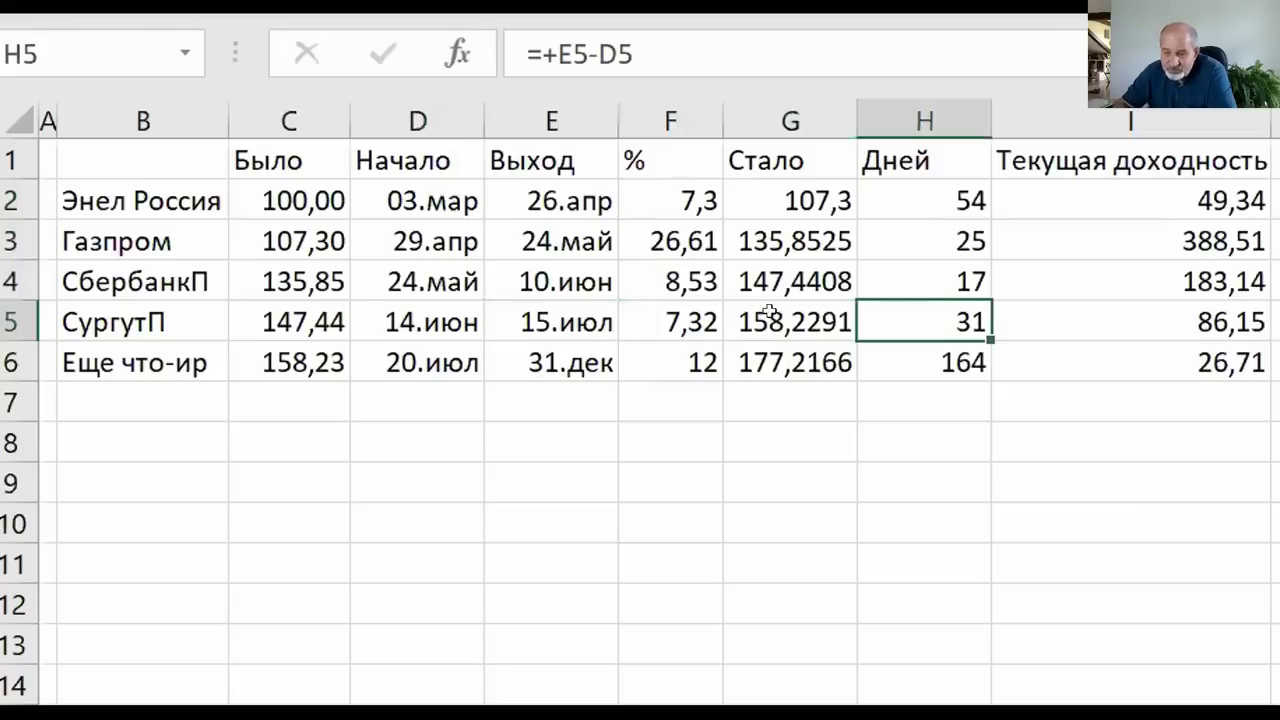
click(1083, 311)
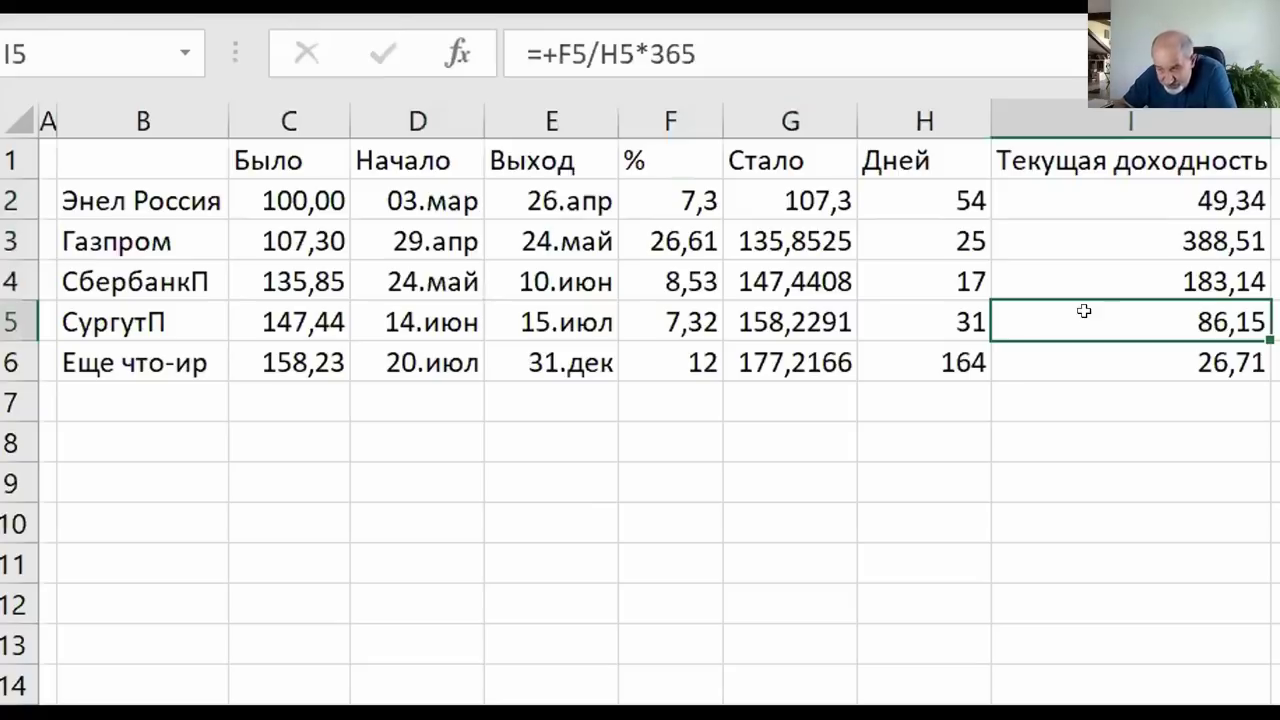
Recheck the СургутП trade's exit date and the formula behind its percentage return
key(Left)
key(Left)
key(Left)
key(Left)
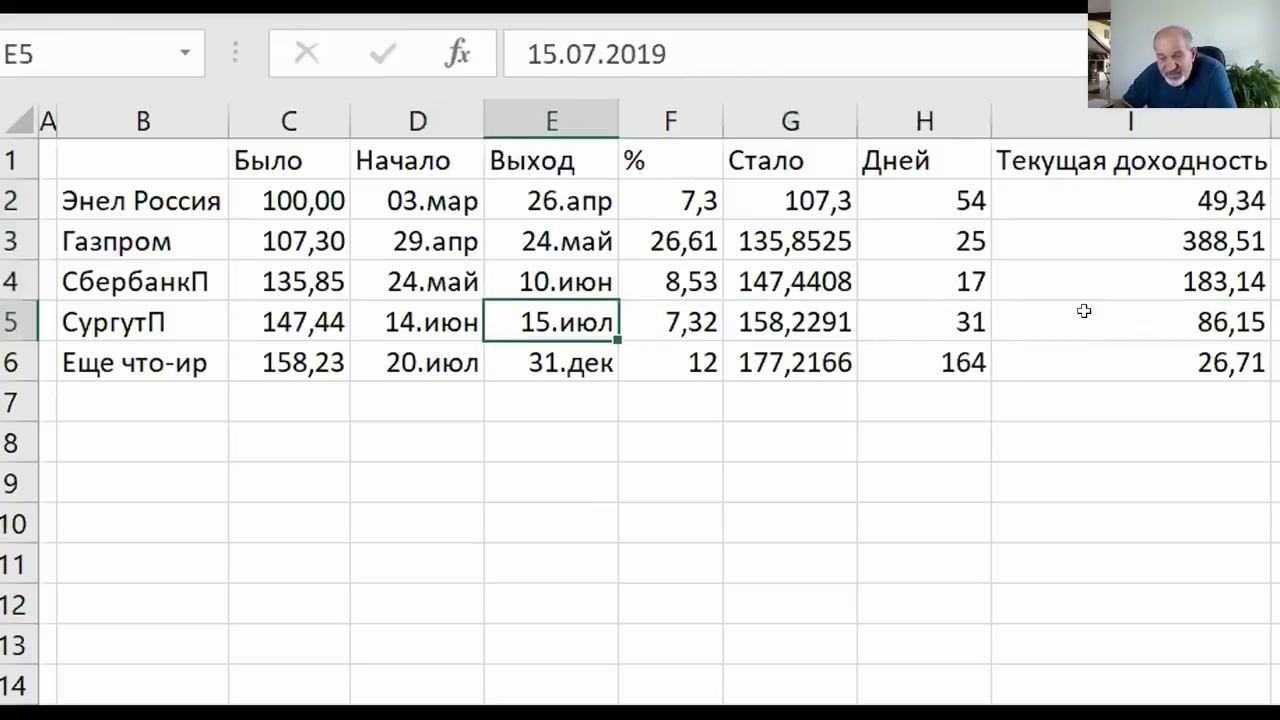
key(Right)
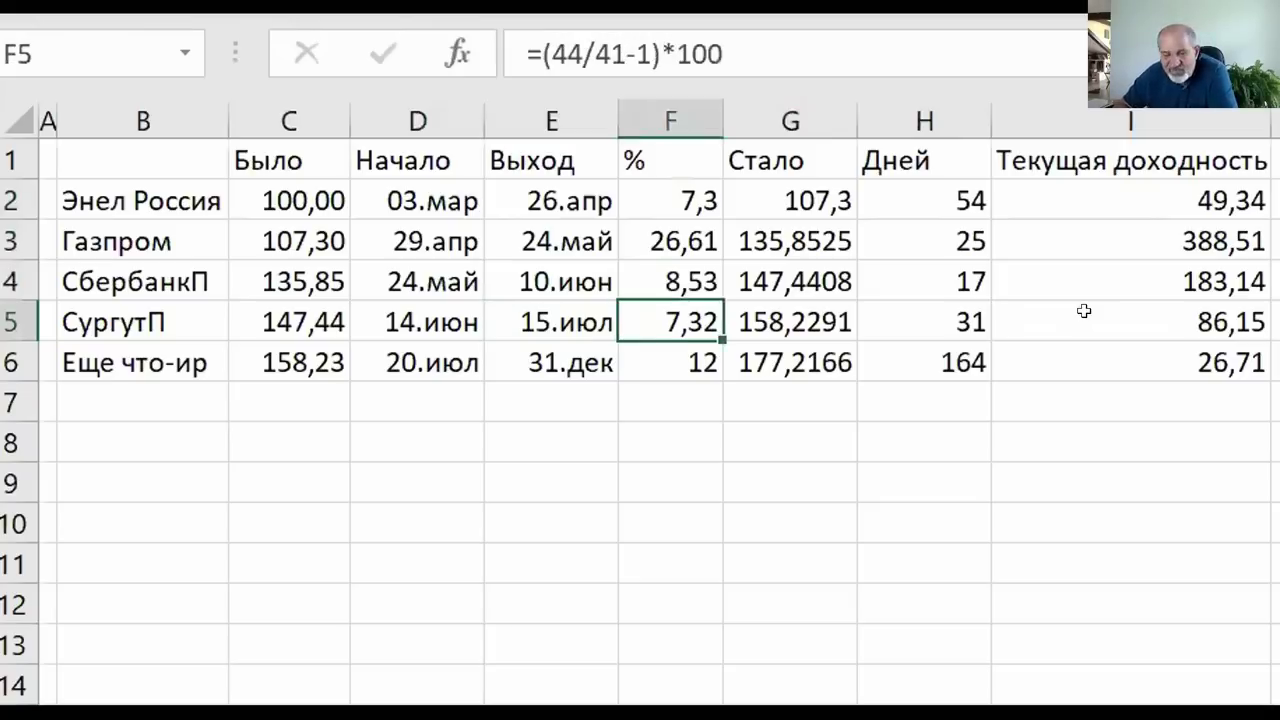
key(Left)
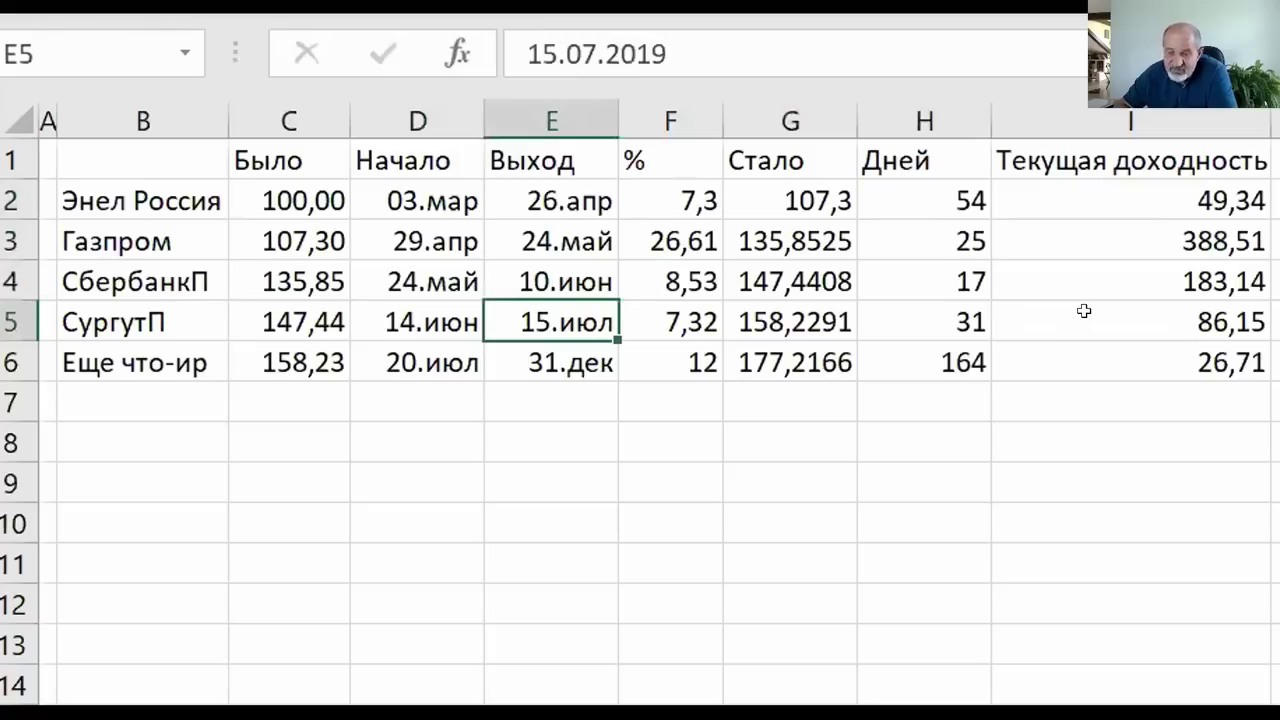
Review the СургутП row again from its starting amount through the dates and percentage to the final amount
key(Right)
key(Left)
key(Left)
key(Left)
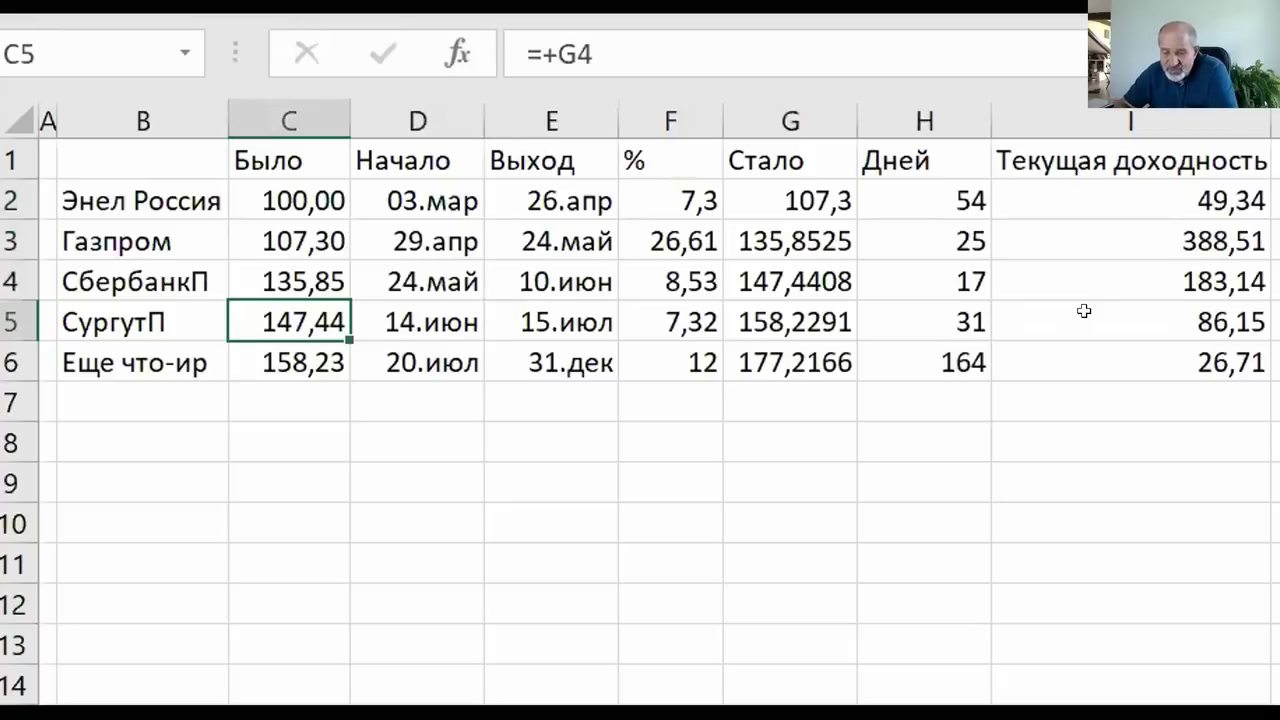
key(Right)
key(Right)
key(Right)
key(Right)
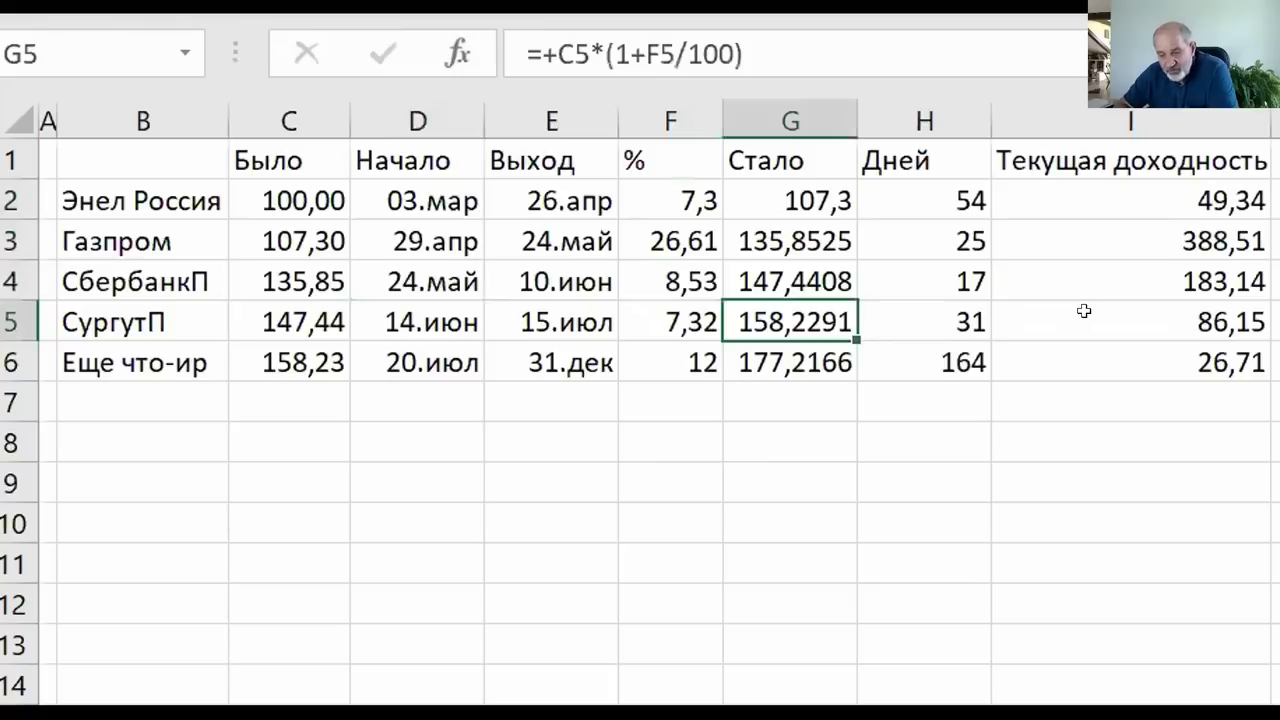
Examine the Еще что-ир row's starting amount, start and exit dates, and percentage return
key(Down)
key(Left)
key(Left)
key(Left)
key(Left)
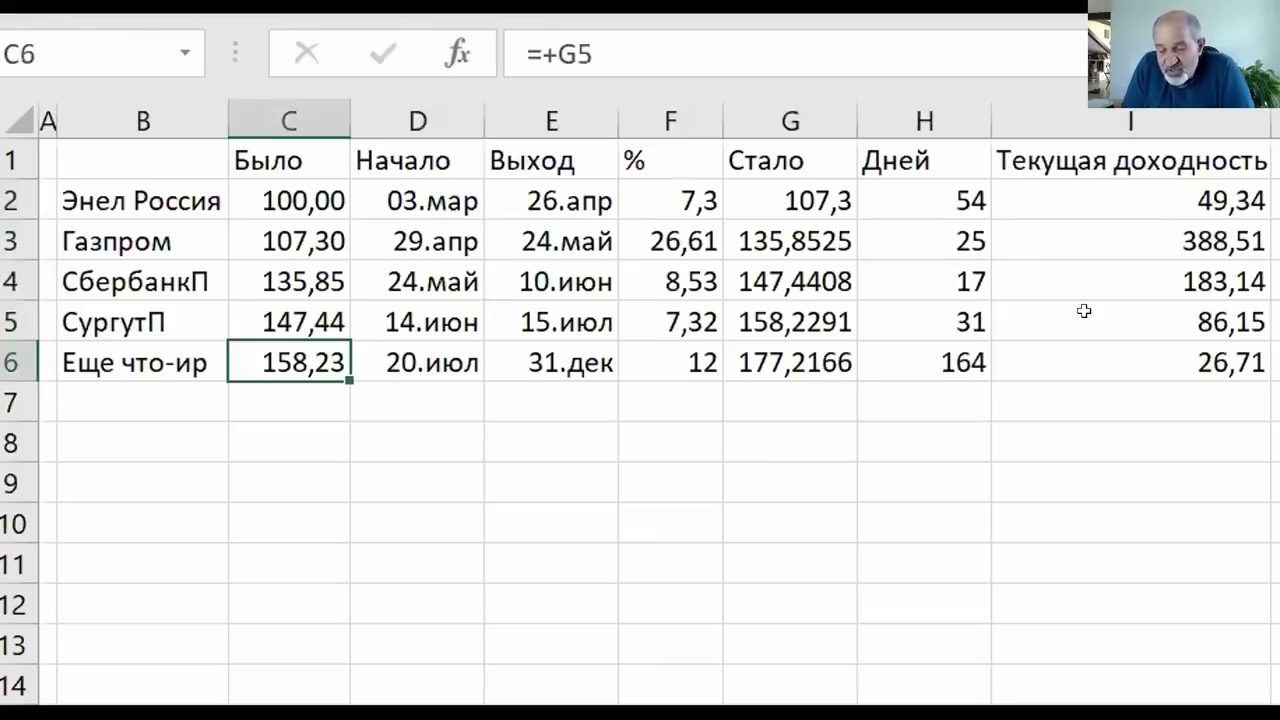
key(Right)
key(Right)
key(Right)
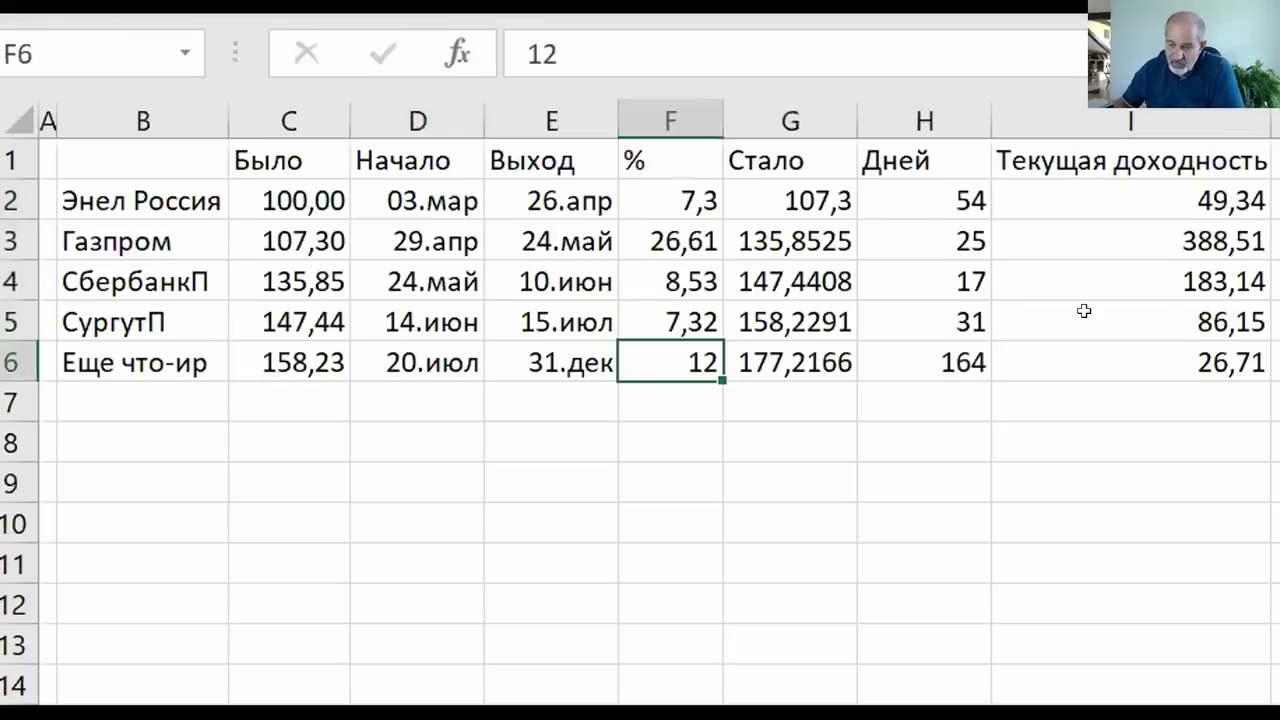
Check how the Еще что-ир final amount is calculated from its starting amount and percentage return
key(Left)
key(Left)
key(Left)
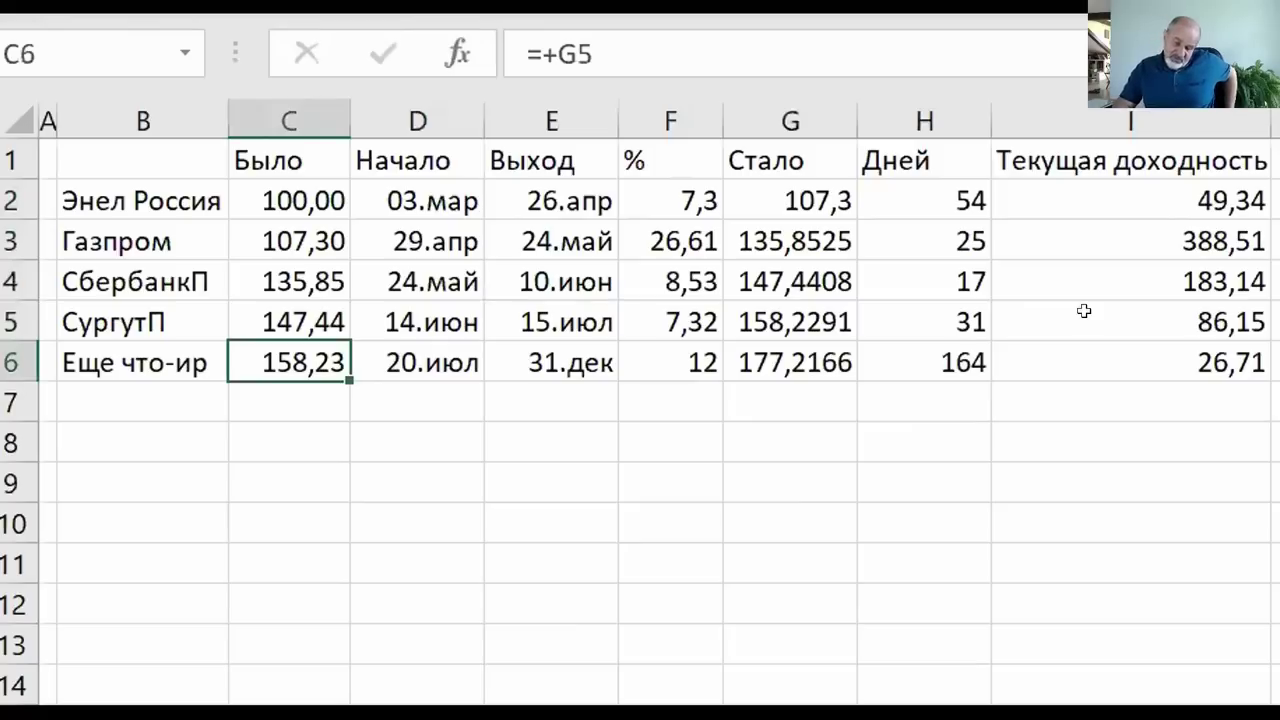
key(Right)
key(Right)
key(Right)
key(Right)
key(Left)
key(Right)
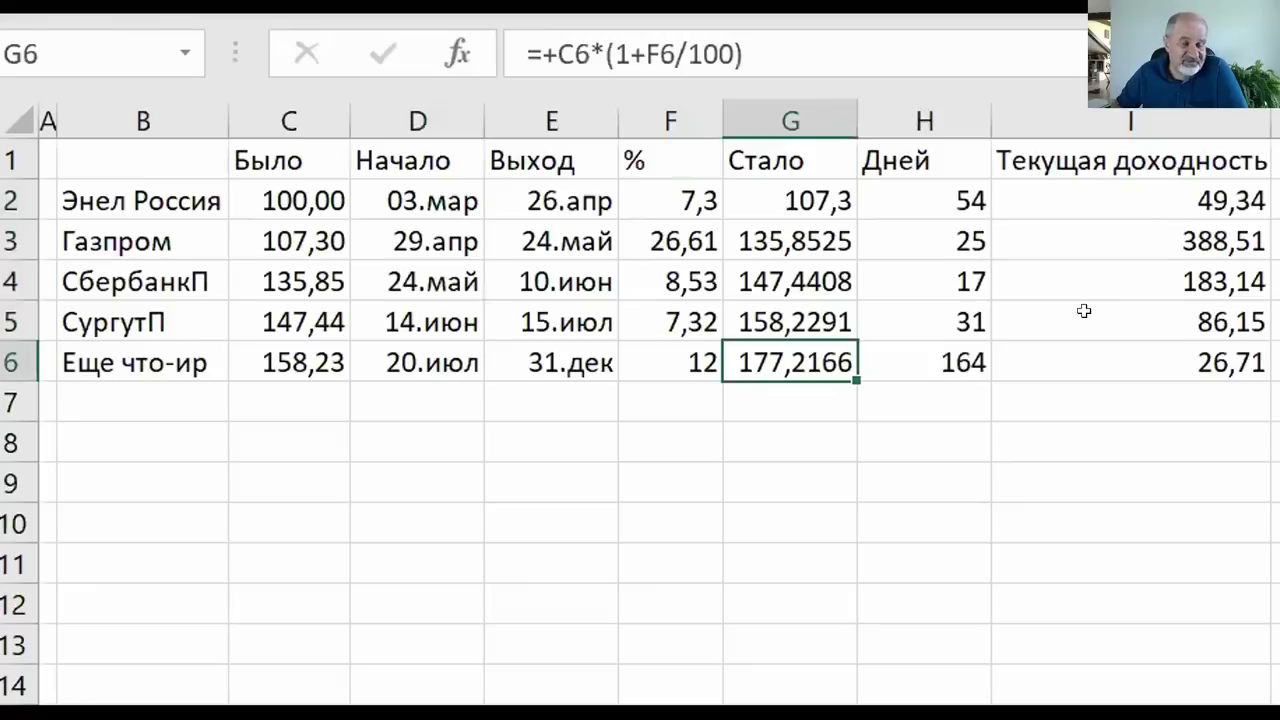
key(Left)
key(Right)
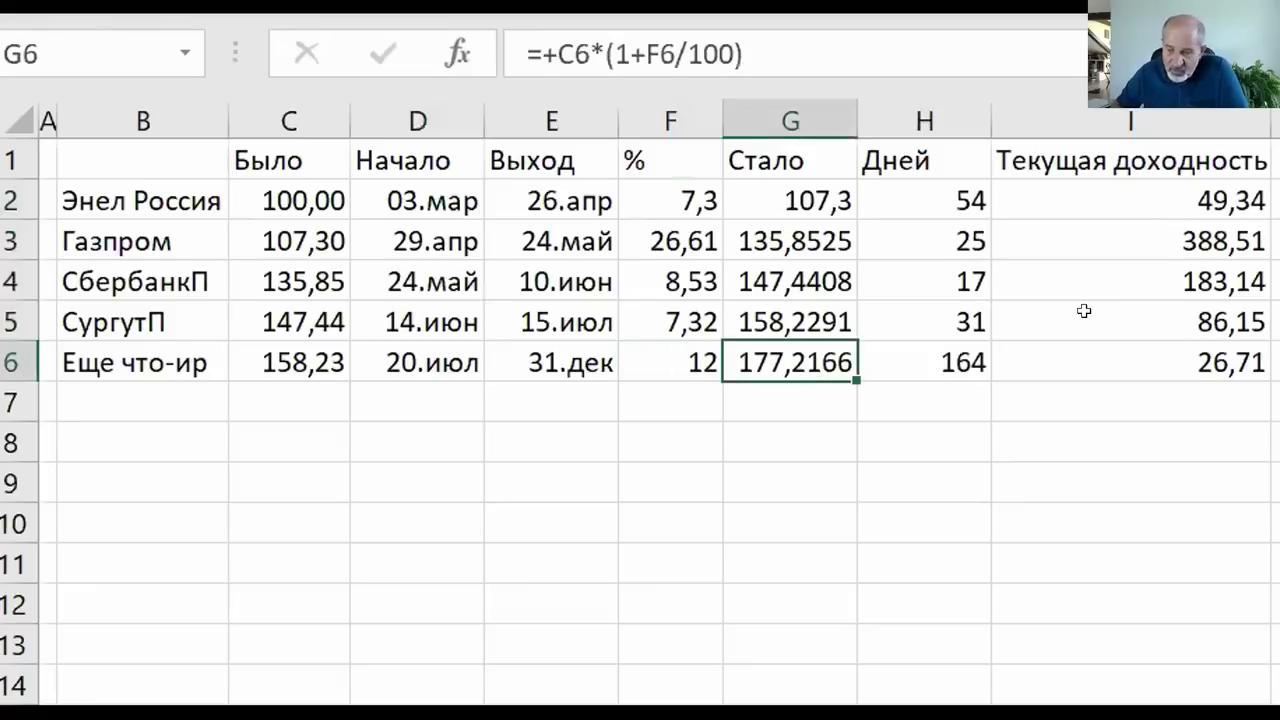
key(Left)
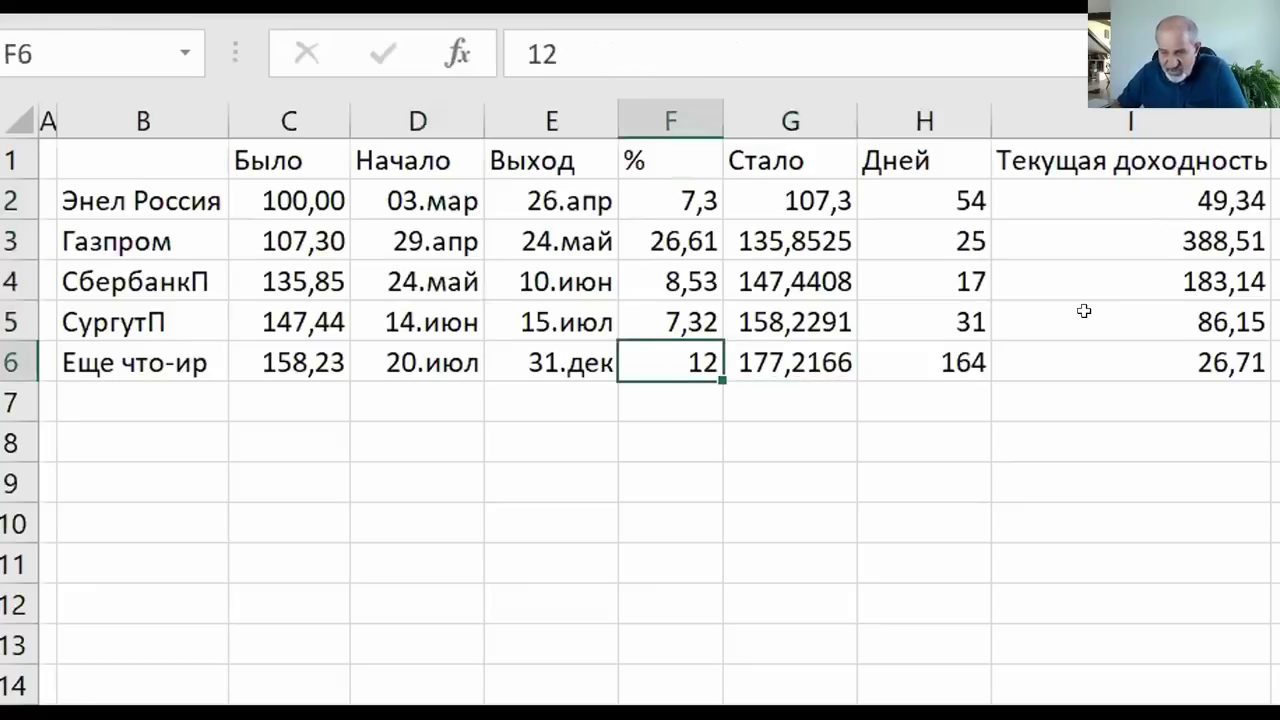
Compare the percentage returns of the Энел Россия, Газпром and СбербанкП trades
key(Up)
key(Up)
key(Up)
key(Up)
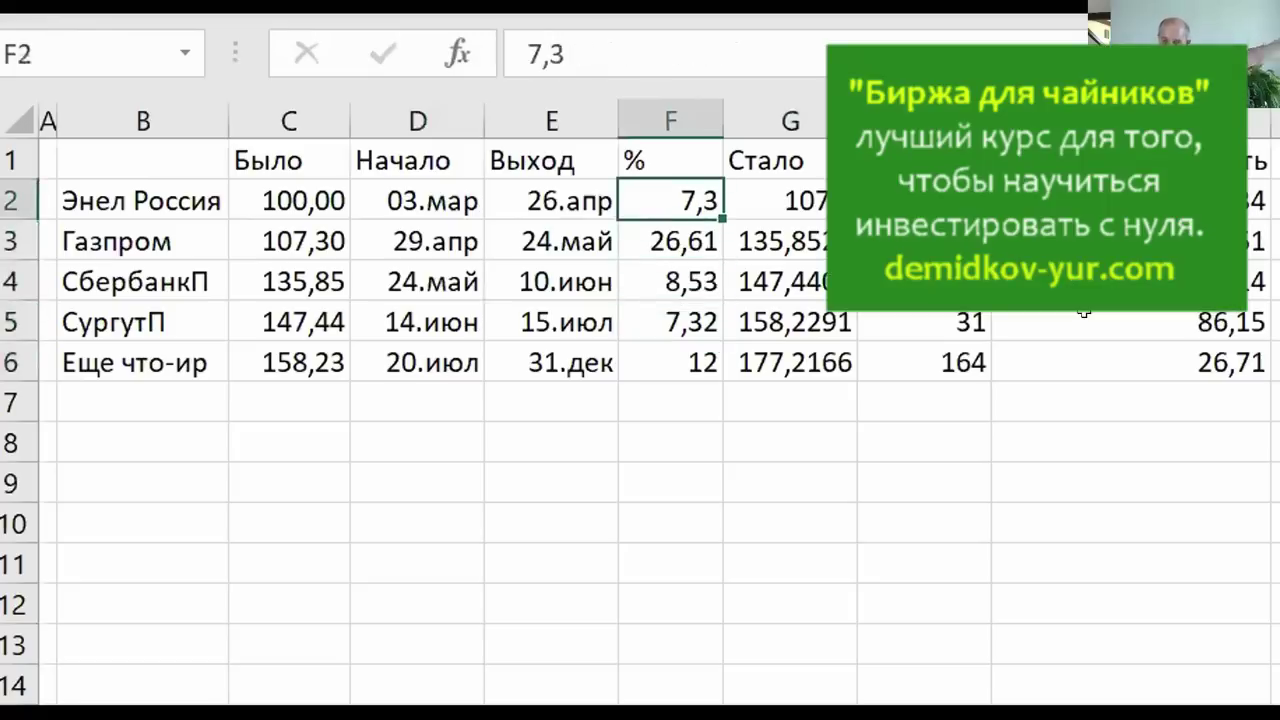
key(Down)
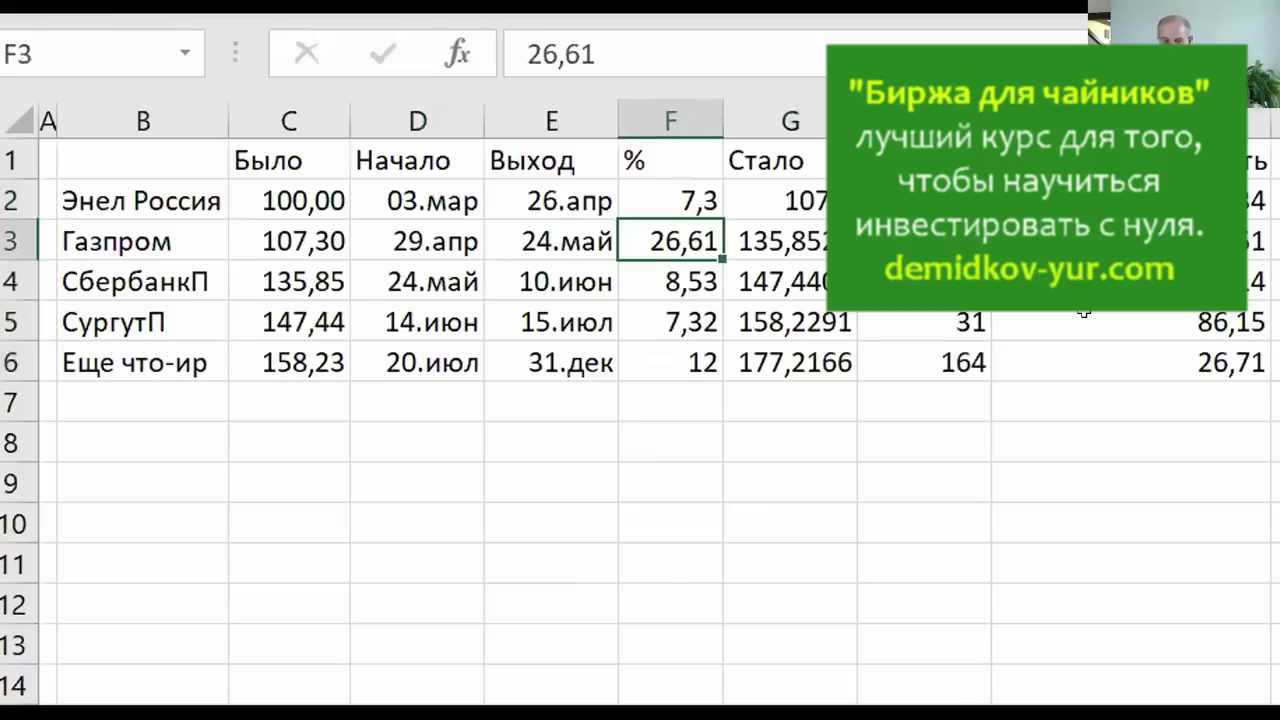
key(Down)
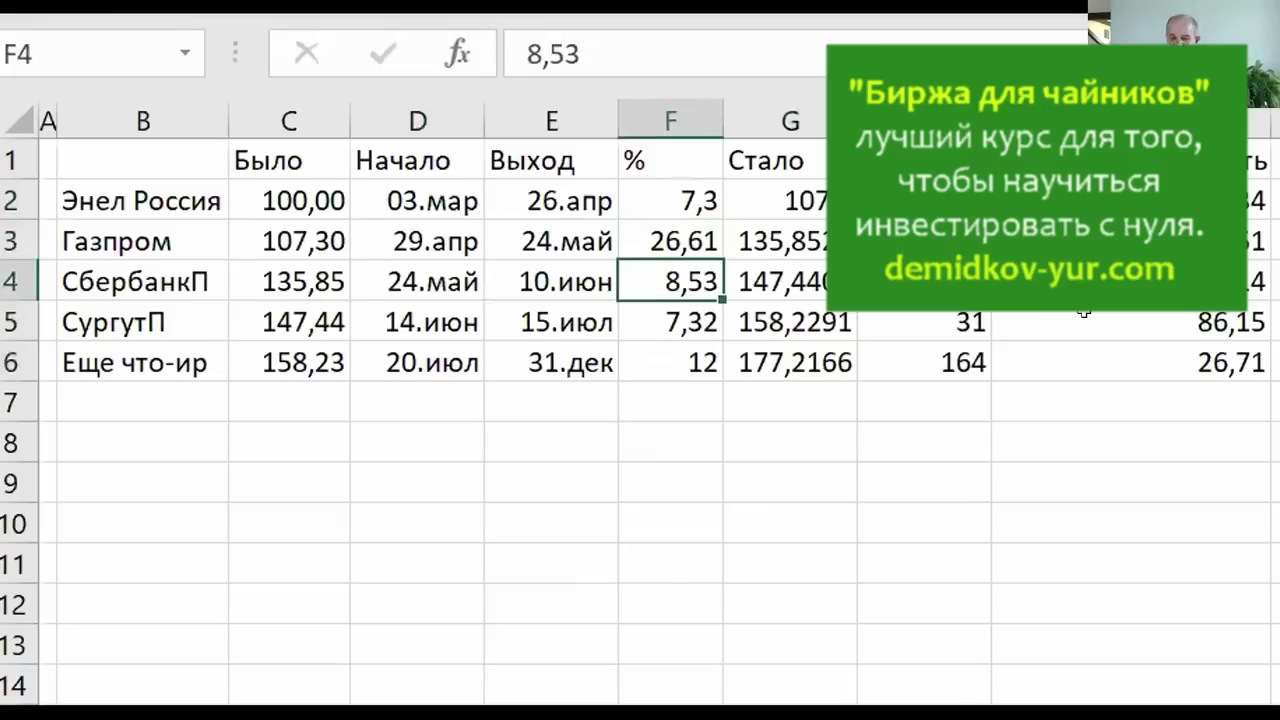
Fill the СургутП row with yellow from its name through the current yield, cells B5 to I5
key(Down)
key(Left)
key(Left)
key(Left)
key(Left)
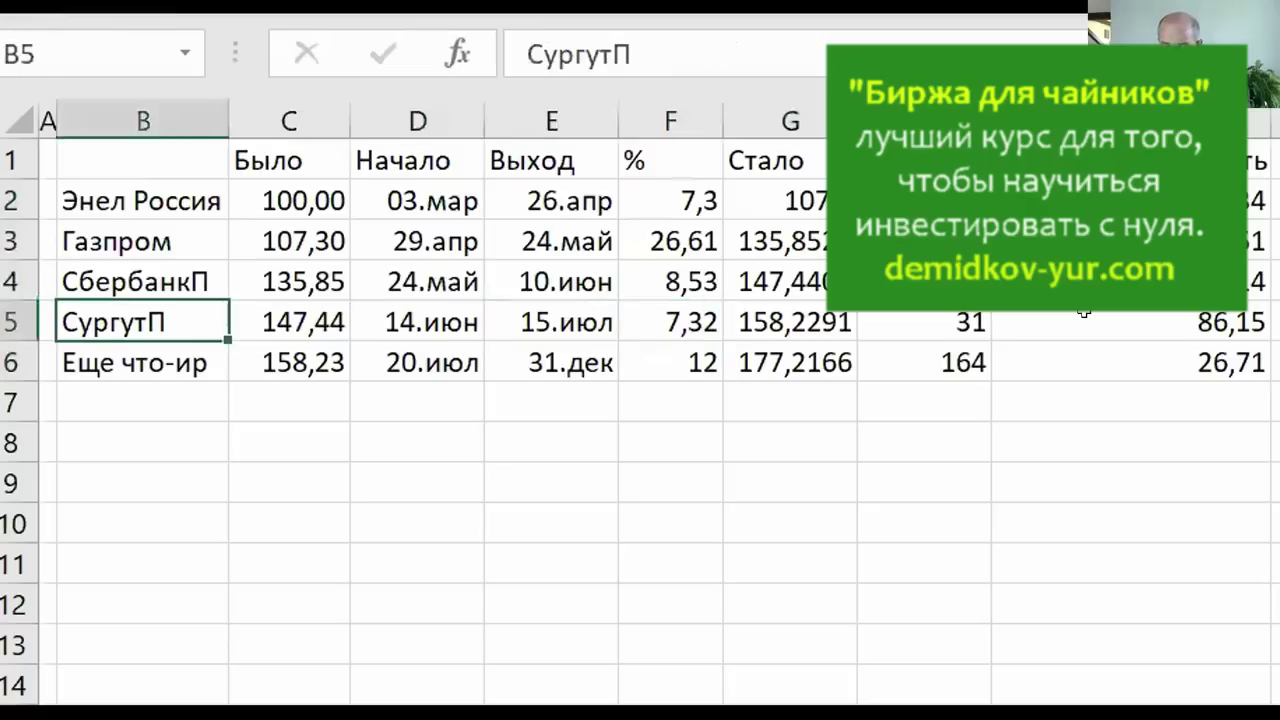
key(shift+Right)
key(shift+Right)
key(shift+Right)
key(shift+Right)
key(shift+Right)
key(shift+Right)
key(shift+Right)
key(shift+Right)
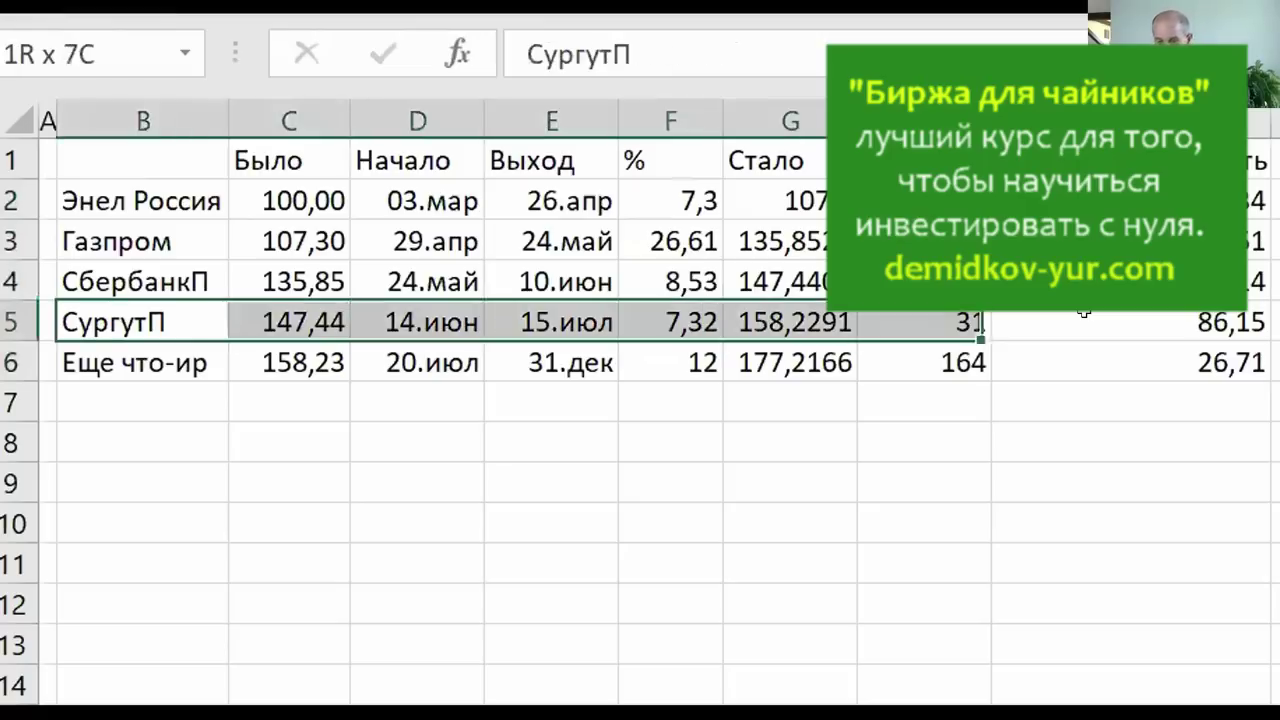
key(shift+Left)
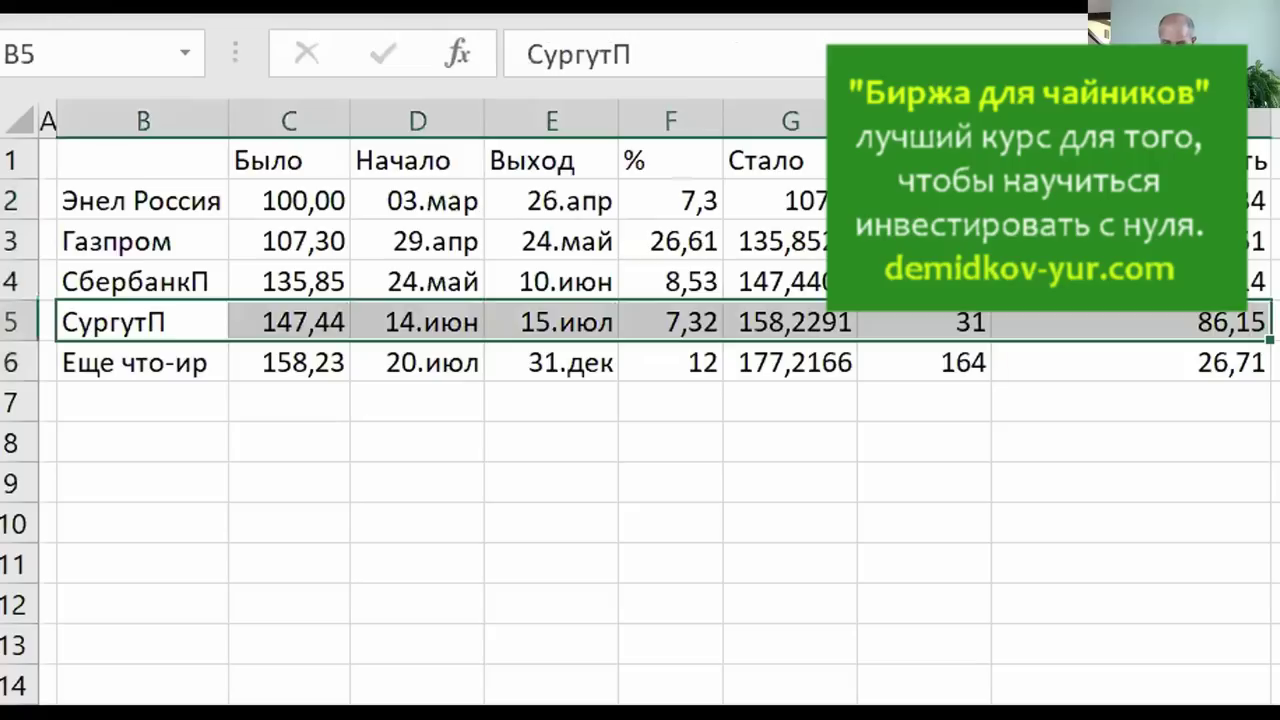
key(F4)
click(352, 546)
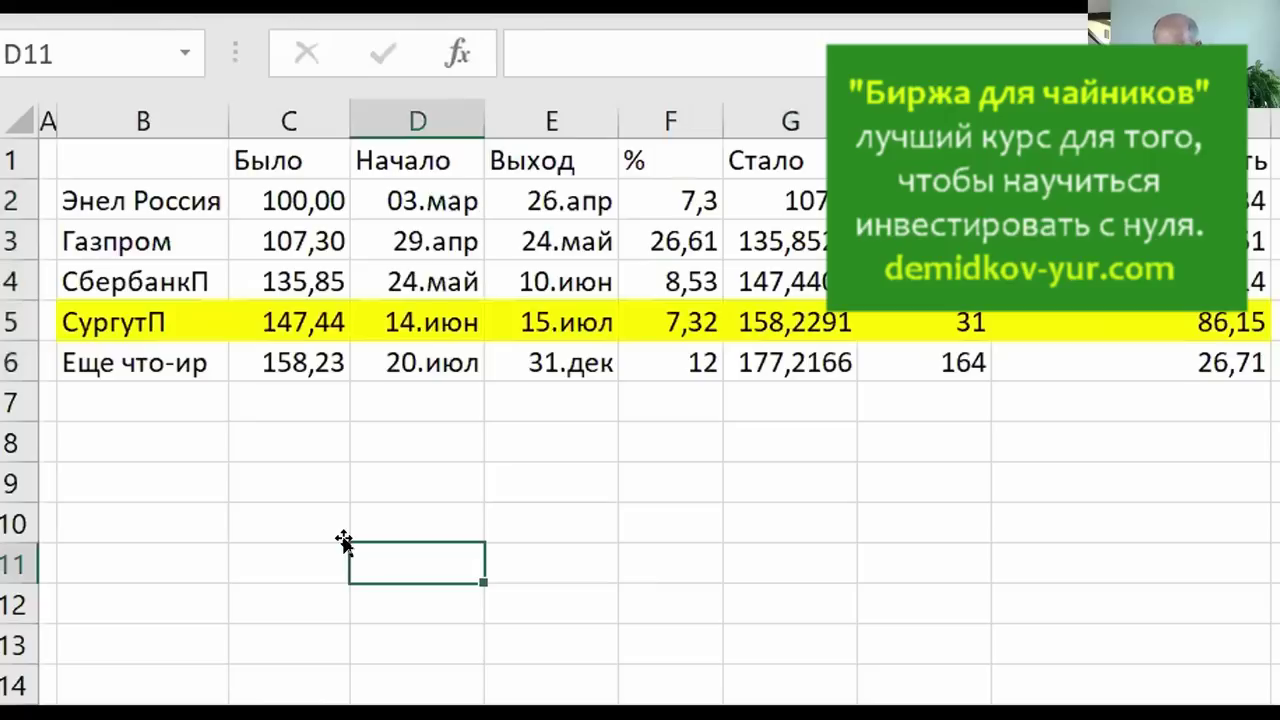
click(370, 312)
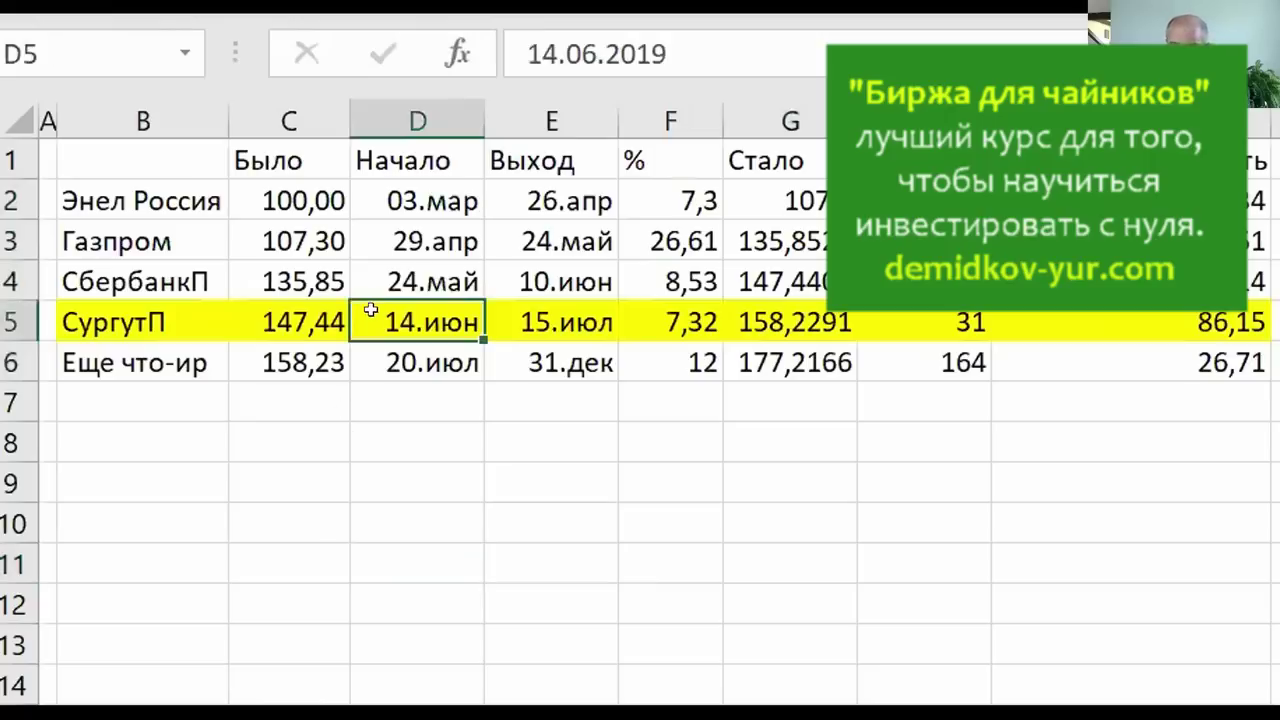
Apply the same yellow fill to the Еще что-ир row, cells B6 to I6
click(125, 360)
key(shift+Right)
key(shift+Right)
key(shift+Right)
key(shift+Right)
key(shift+Right)
key(shift+Right)
key(shift+Right)
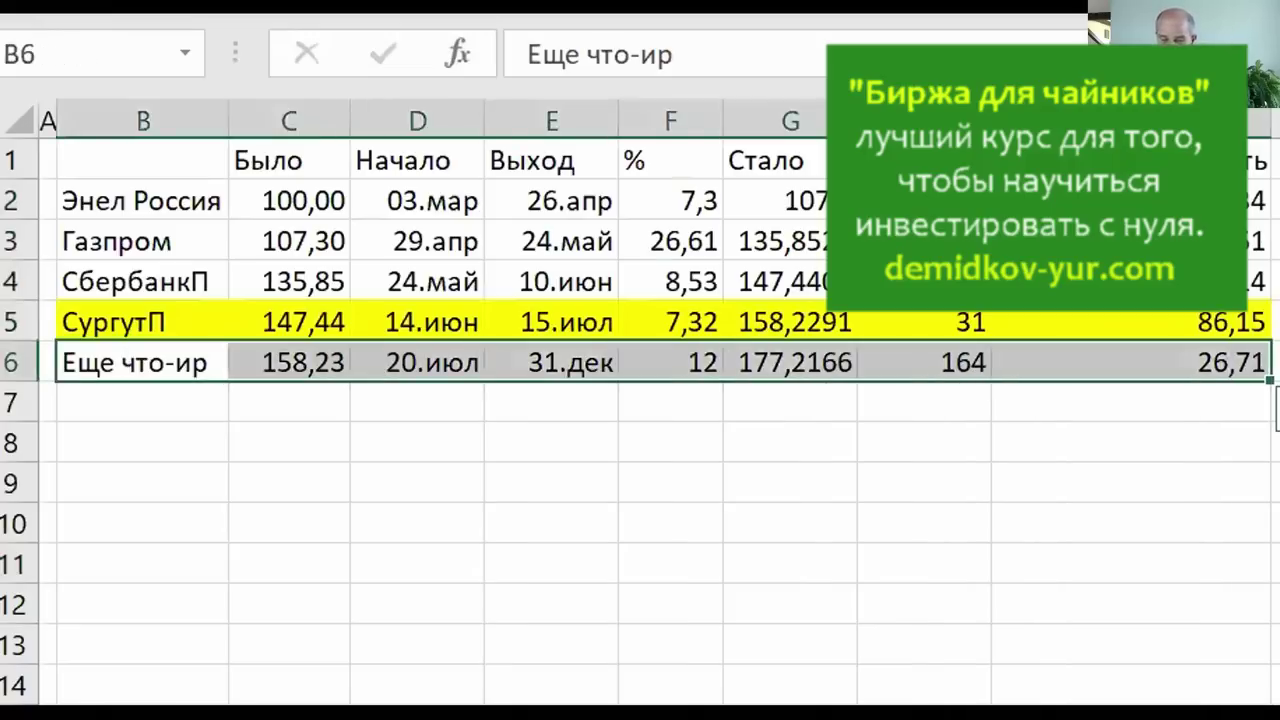
key(F4)
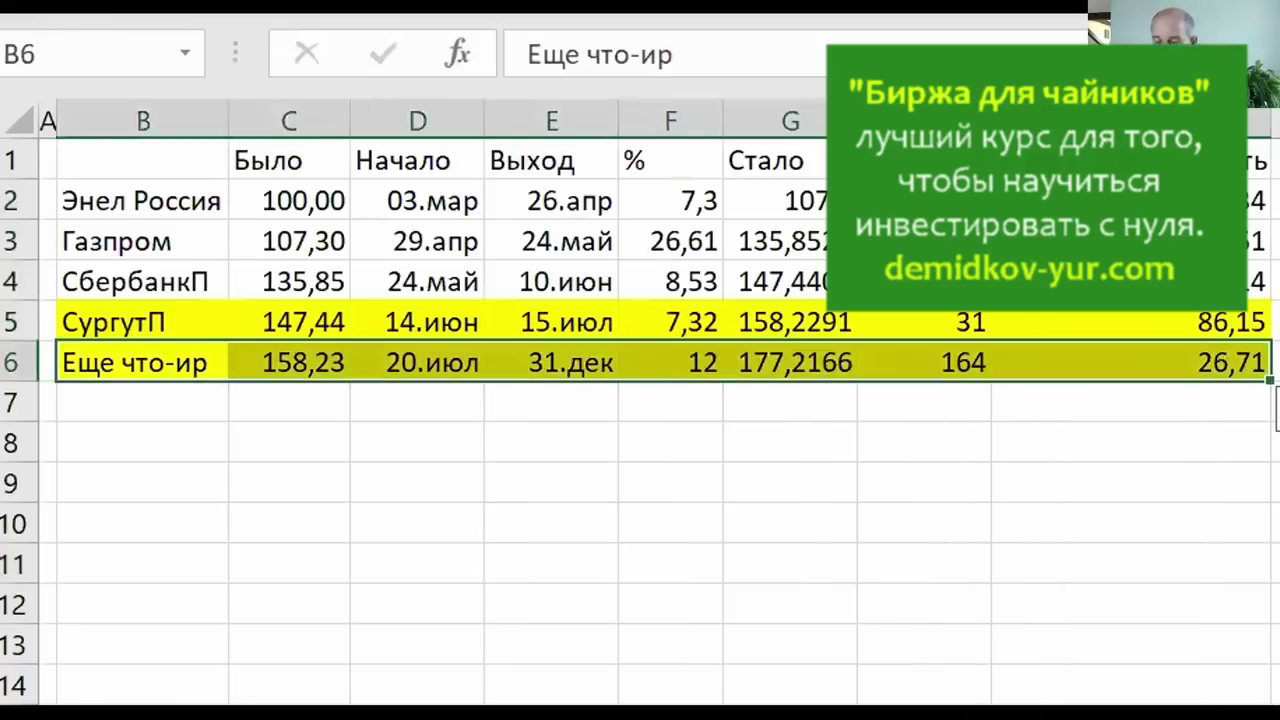